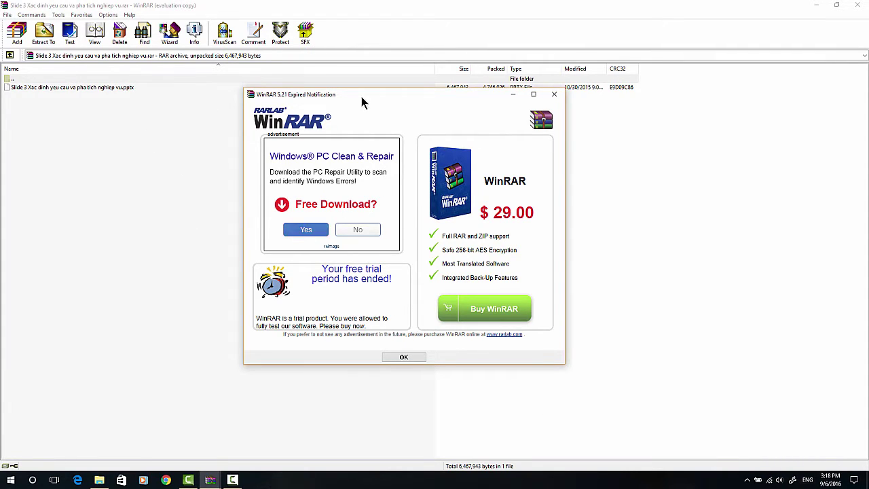
- Move the expired-trial notice aside and open the Buy WinRAR page on khophanmem.vn
mouse_move(378, 98)
mouse_down()
mouse_move(390, 106)
mouse_move(365, 105)
mouse_up()
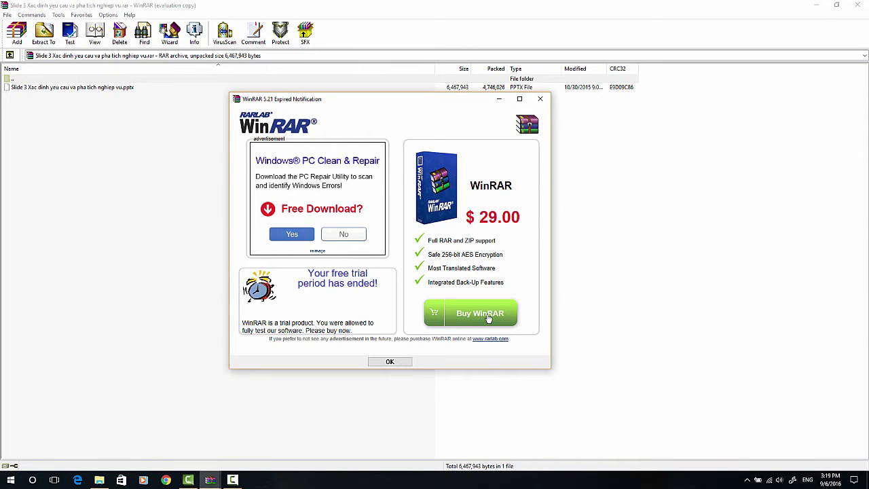
click(487, 317)
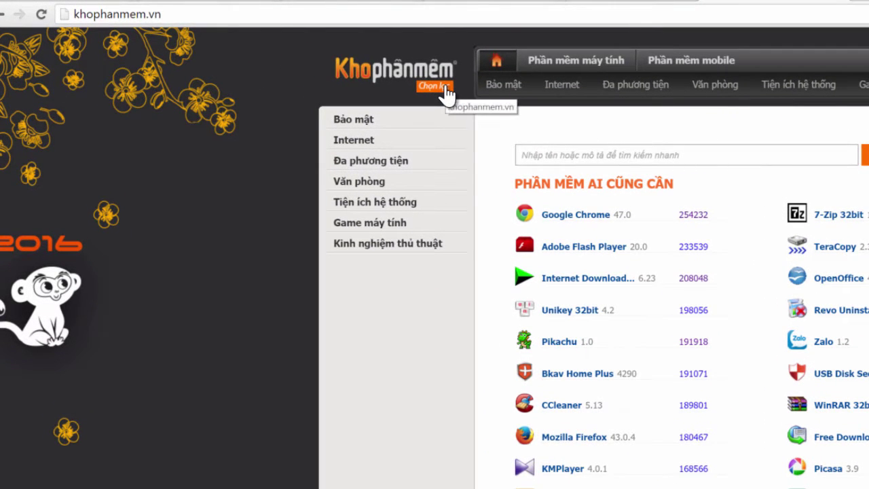
- Start a search for '7zip' in the khophanmem.vn site search box
click(187, 13)
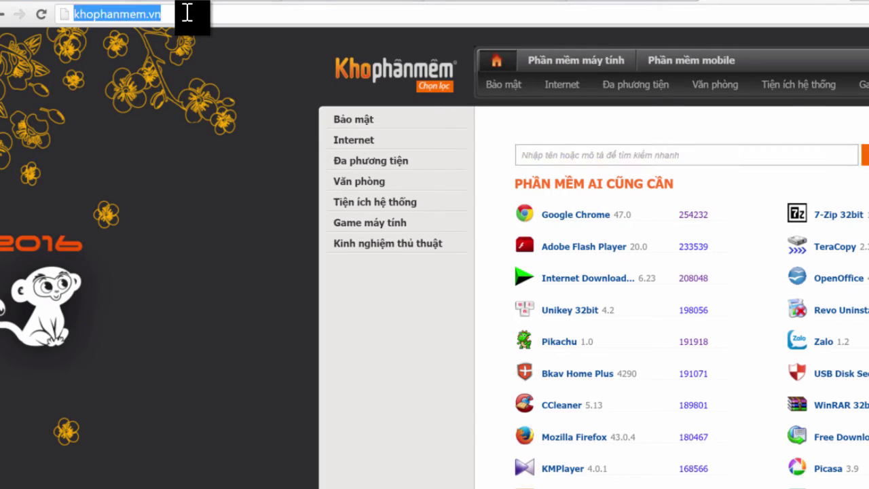
click(187, 14)
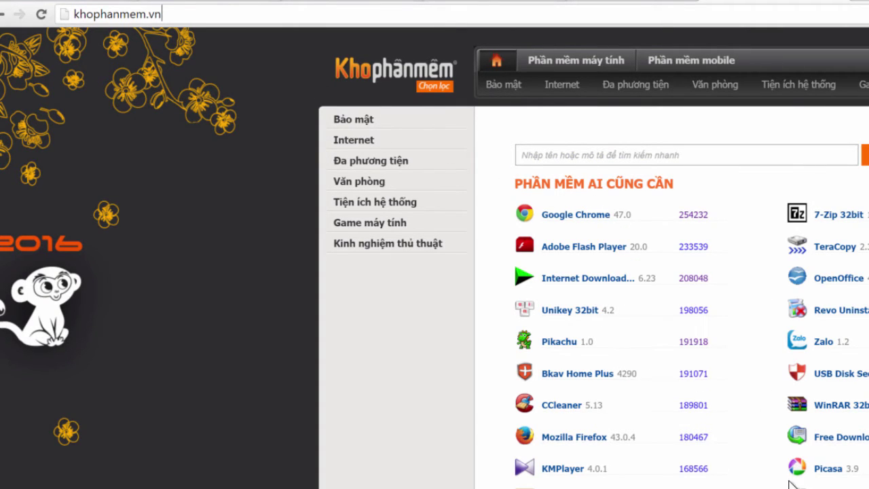
scroll(625, 165, down, 1)
scroll(625, 165, up, 1)
click(607, 156)
text(7)
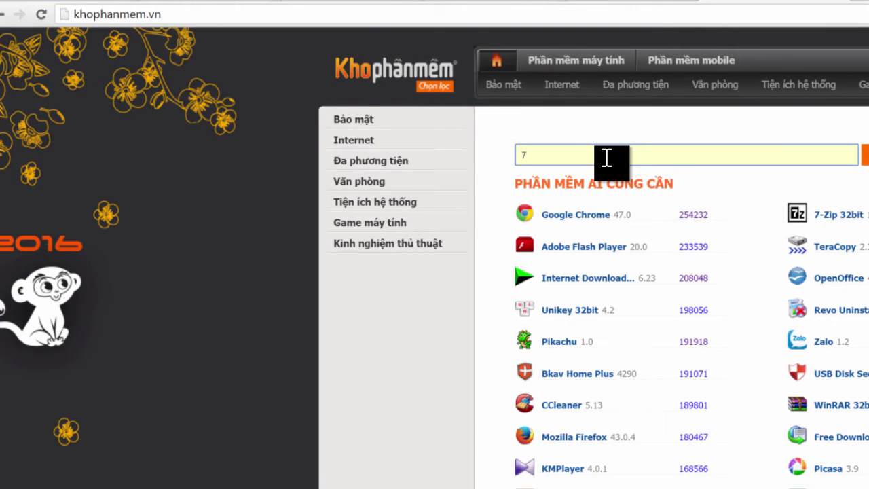
text(zip)
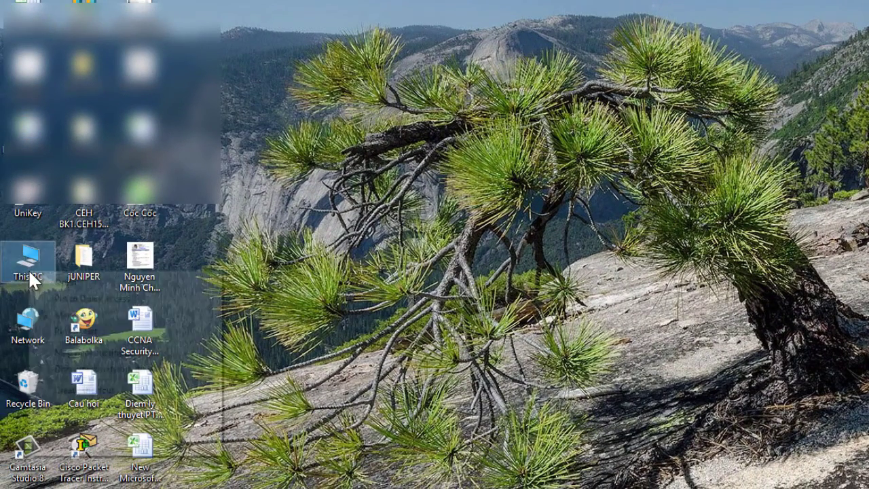
- Show This PC's system properties in the System window
right_click(30, 275)
click(93, 447)
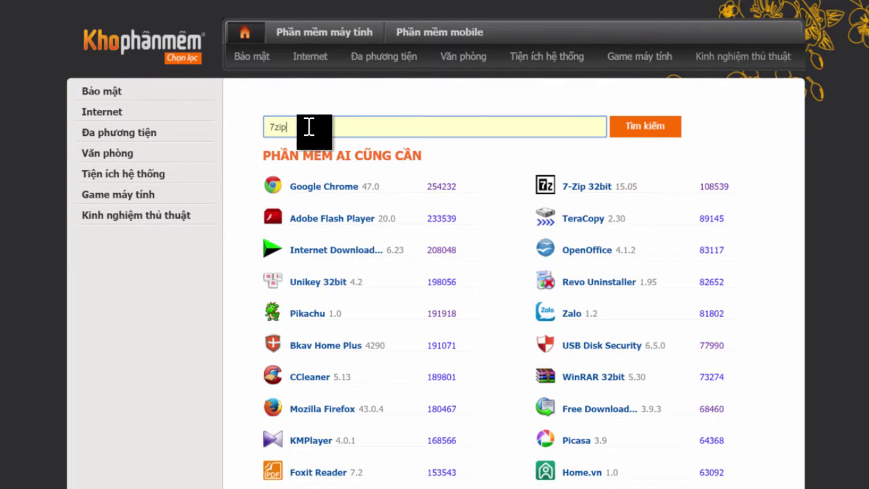
- Finish the 7zip search, pick 7-Zip 64bit and download its installer
text(p)
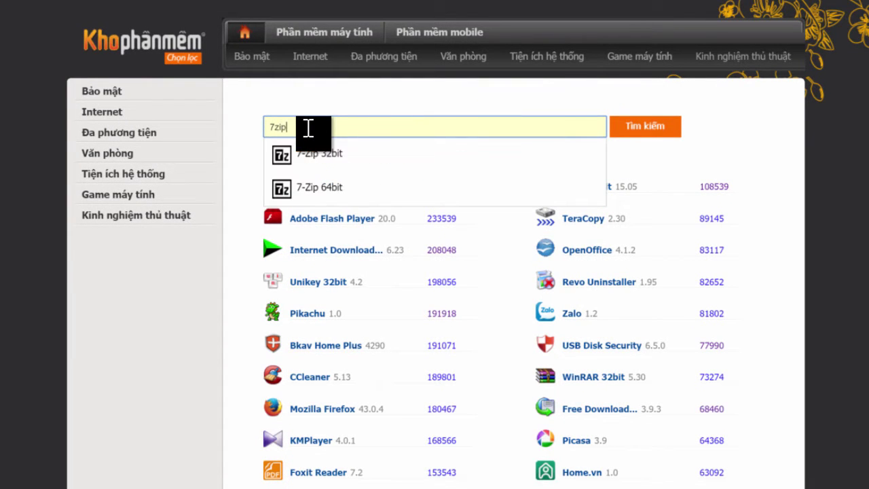
click(330, 184)
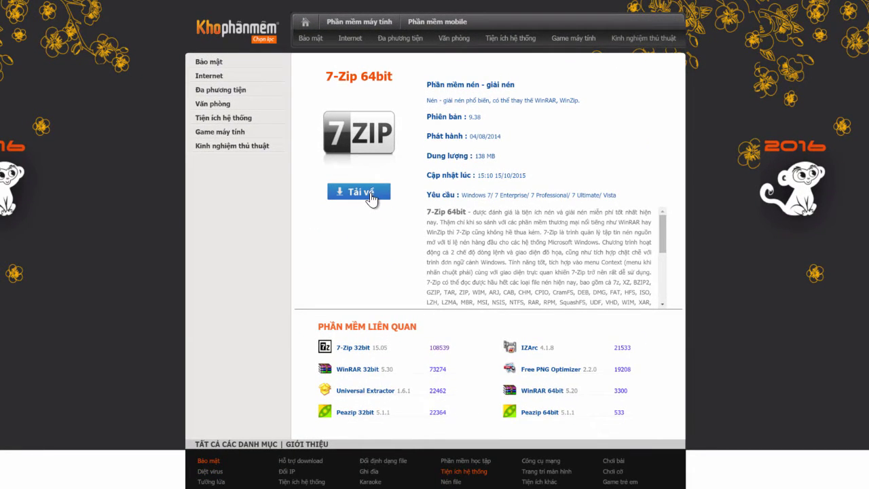
click(370, 194)
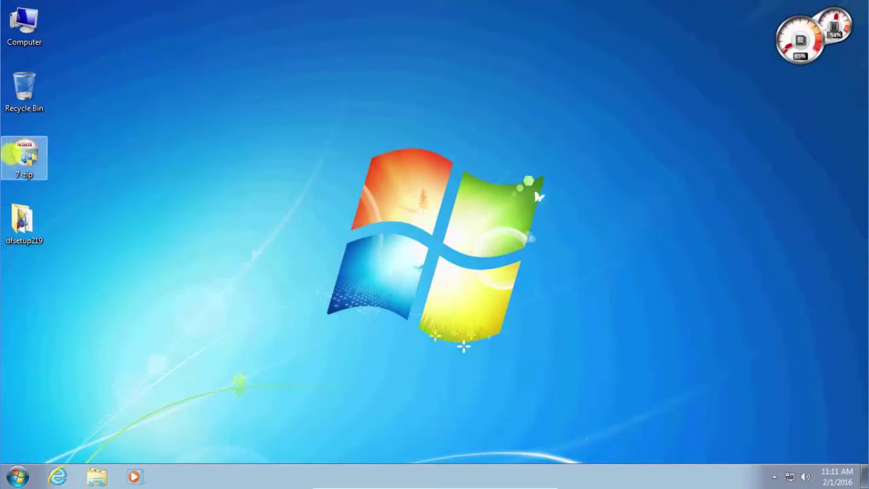
- Install 7-Zip 9.38 beta into C:\Program Files\7-Zip and close the setup wizard
click(25, 156)
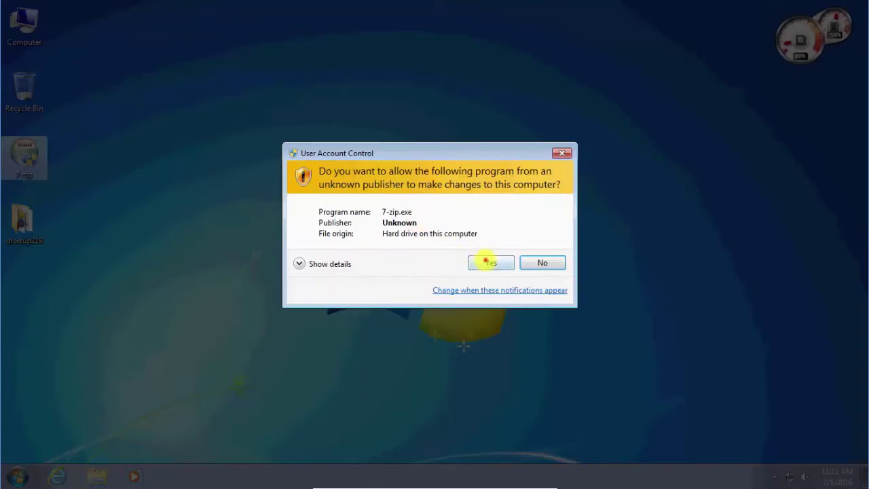
click(489, 258)
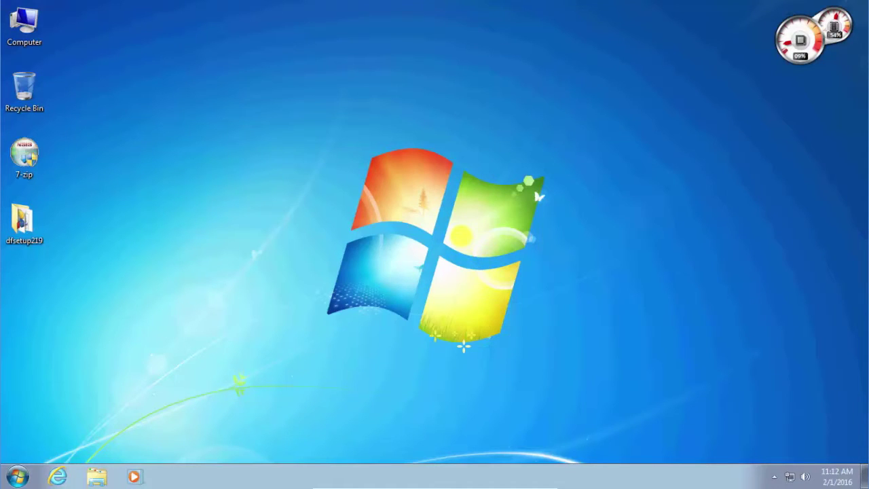
click(514, 338)
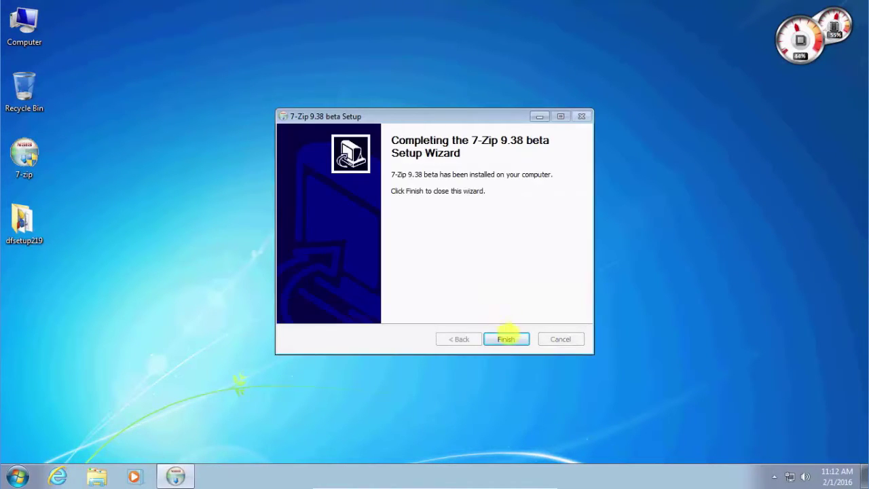
click(506, 337)
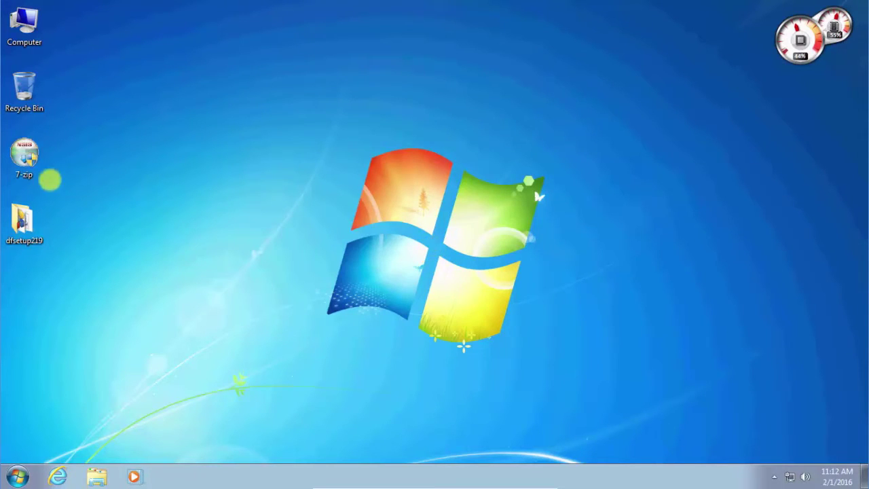
- Add the dfsetup219 folder to a 7-Zip archive with Ultra level and LZMA method
right_click(32, 224)
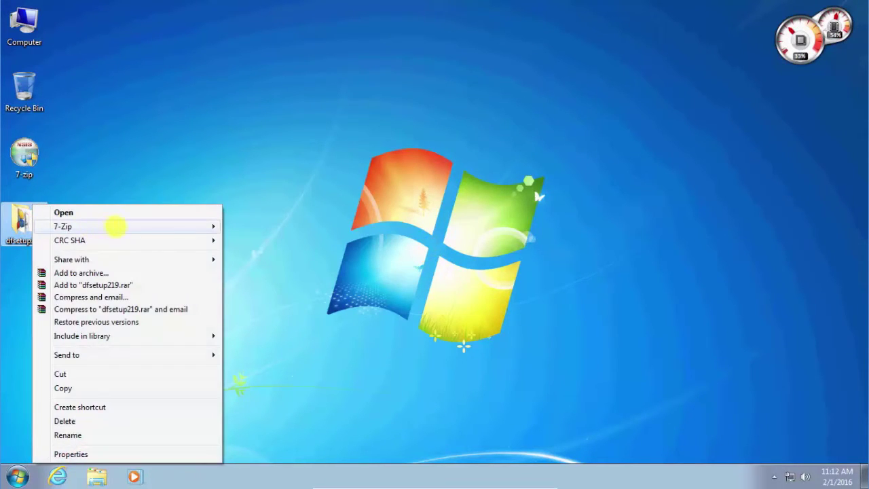
mouse_move(204, 224)
click(261, 227)
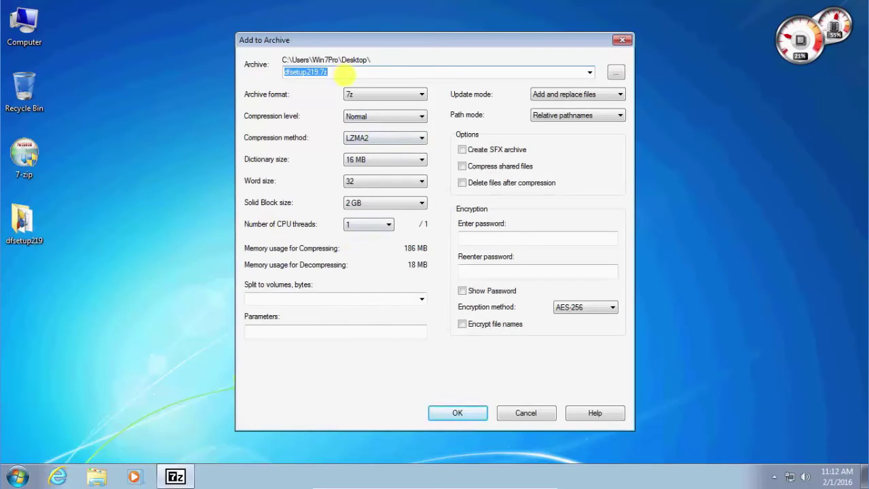
click(377, 116)
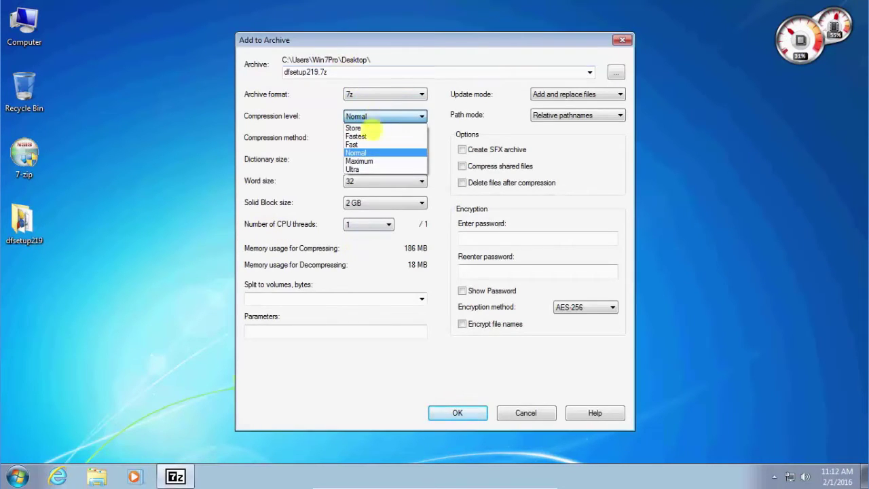
click(354, 170)
click(376, 136)
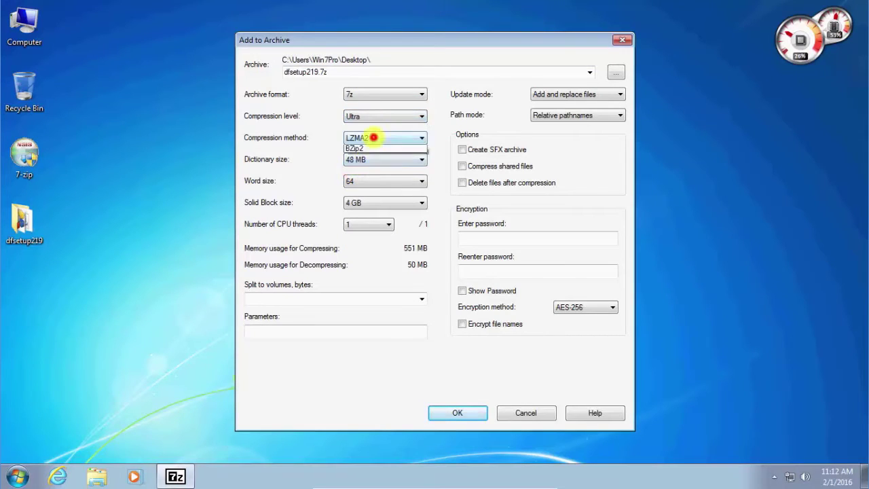
click(355, 158)
- Use a 64 MB dictionary, word size 273 and solid blocks, then create dfsetup219.7z
click(359, 159)
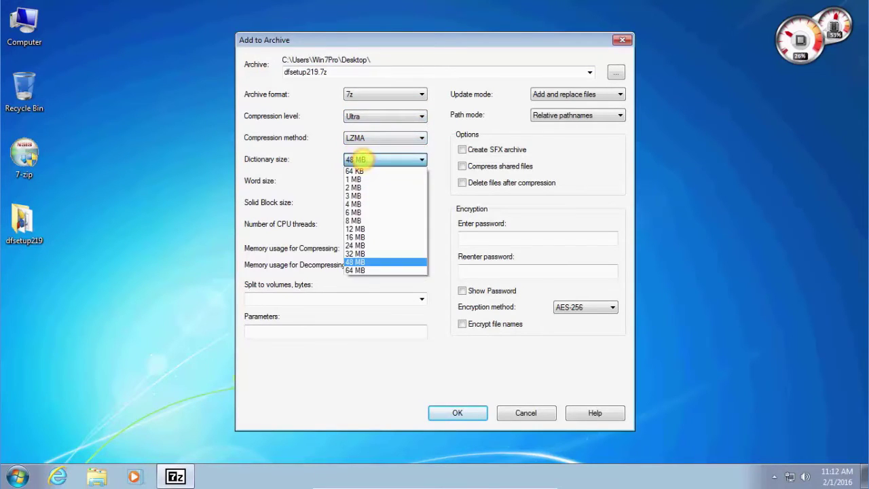
click(361, 265)
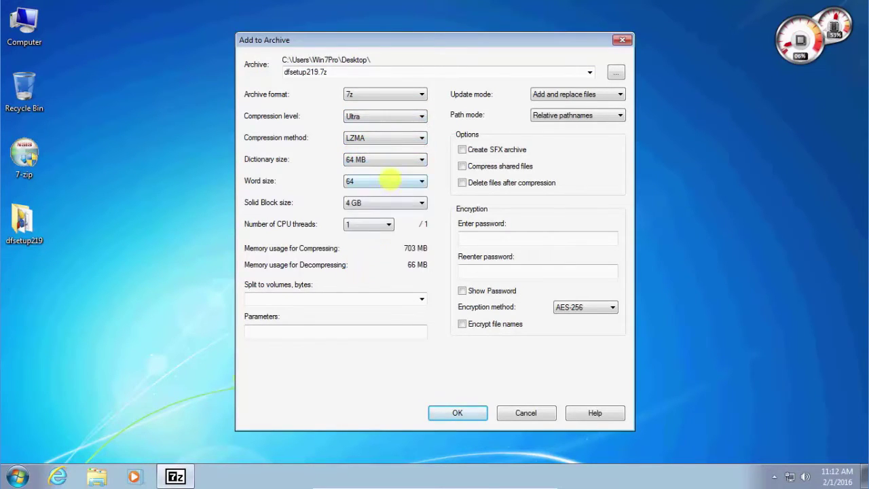
click(390, 178)
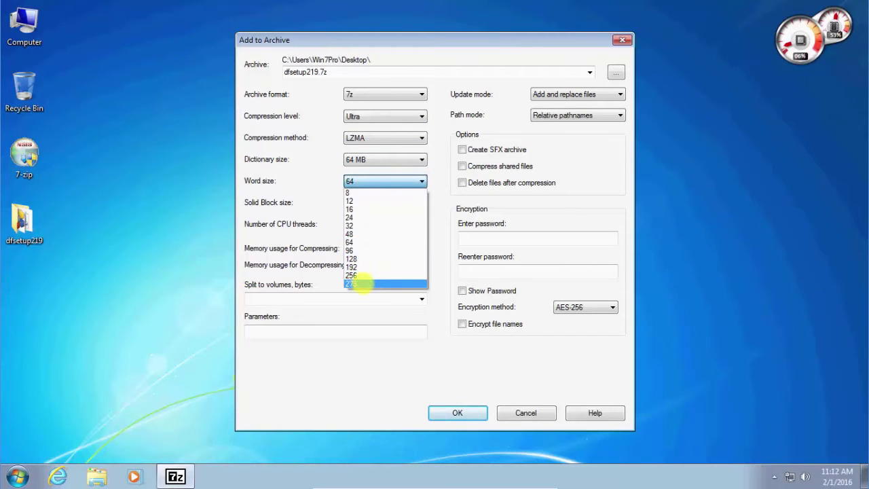
click(363, 283)
click(358, 202)
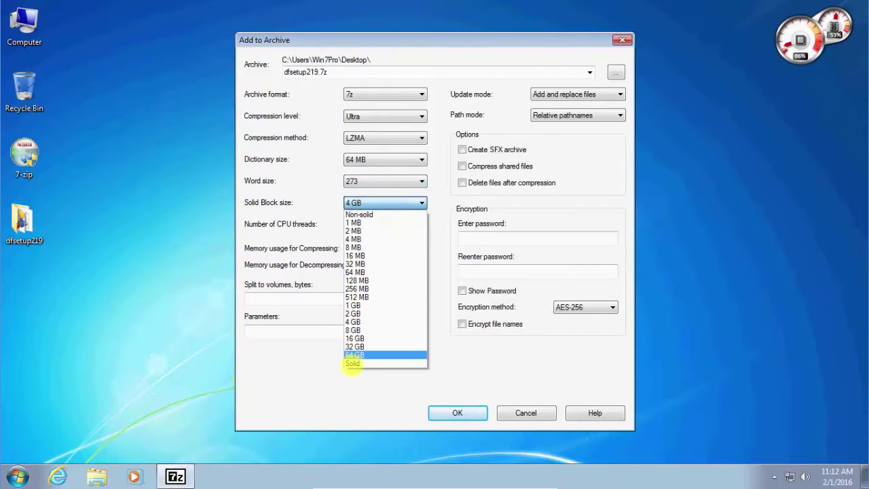
click(352, 363)
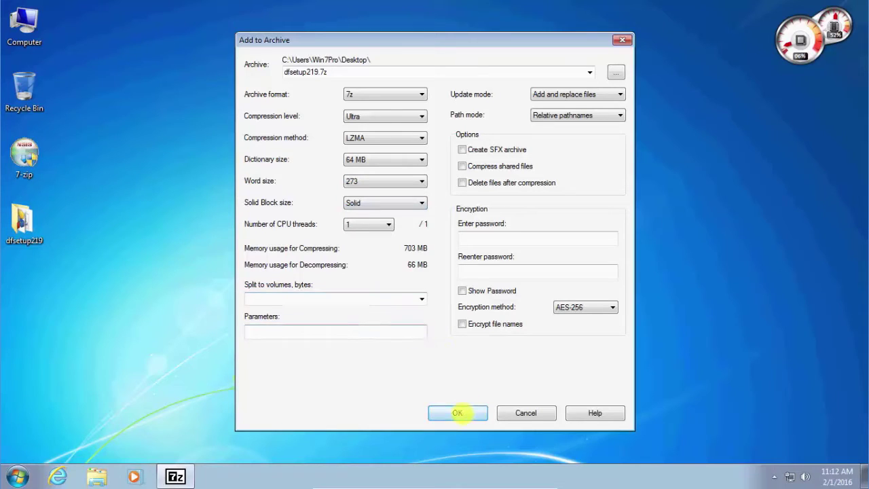
click(458, 413)
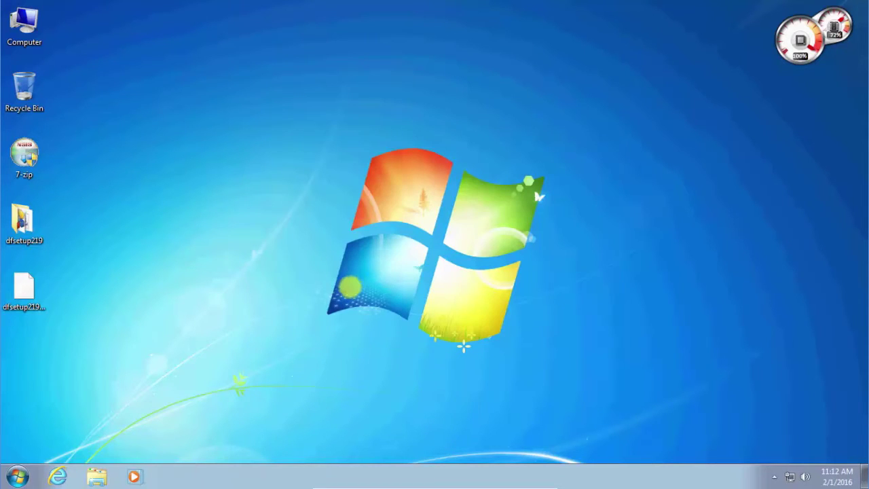
click(38, 299)
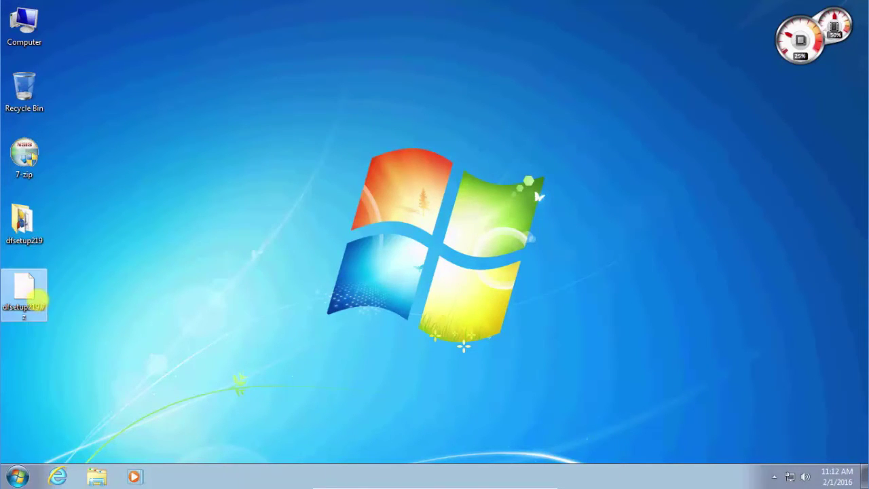
right_click(37, 299)
click(85, 288)
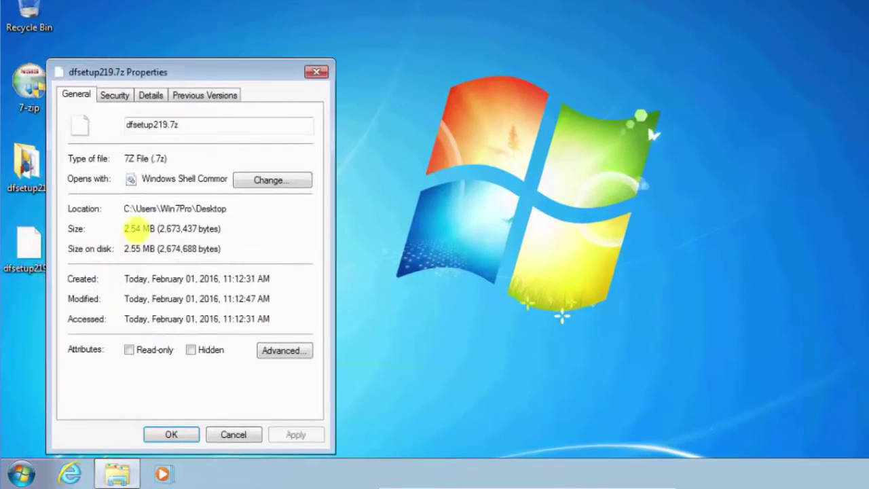
drag(154, 229, 117, 230)
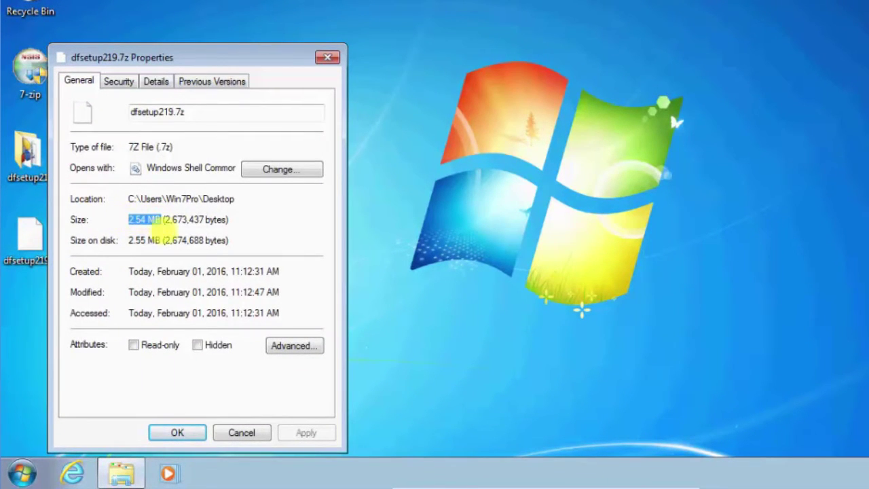
click(325, 55)
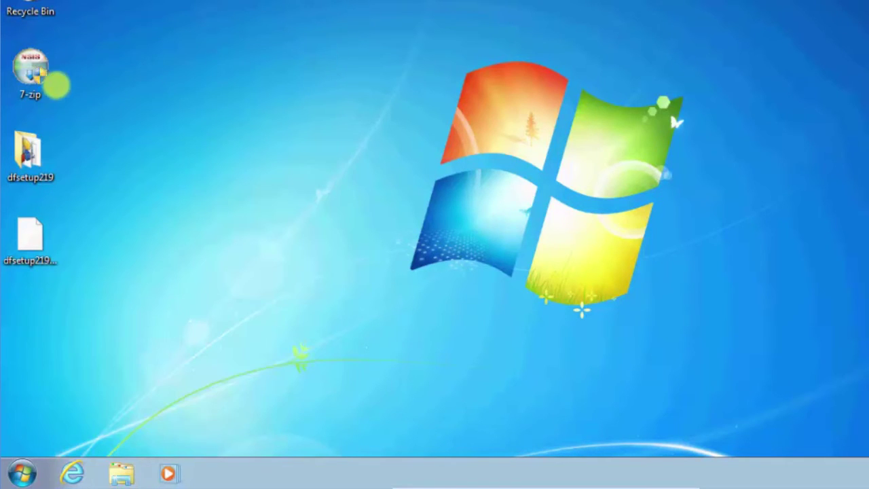
right_click(33, 156)
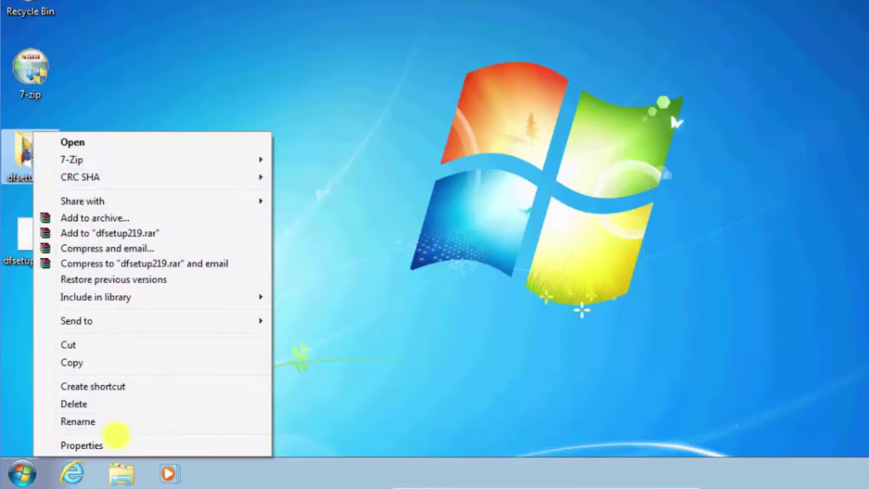
click(116, 442)
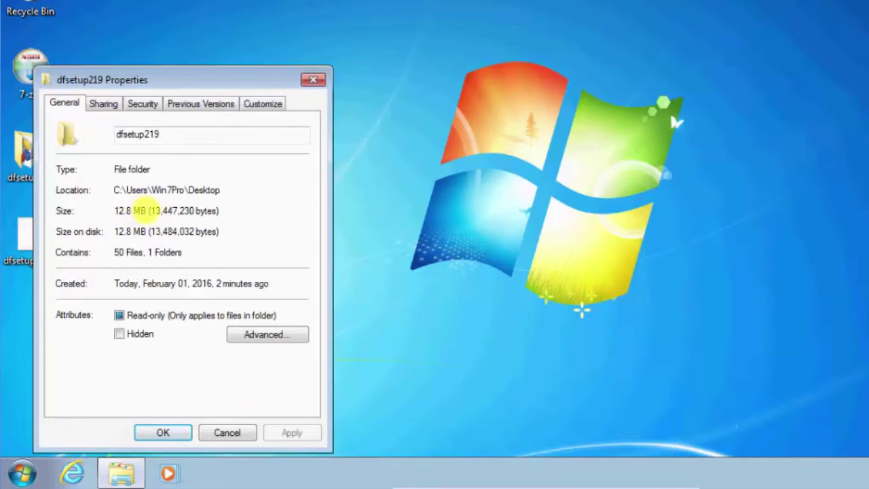
drag(144, 211, 115, 212)
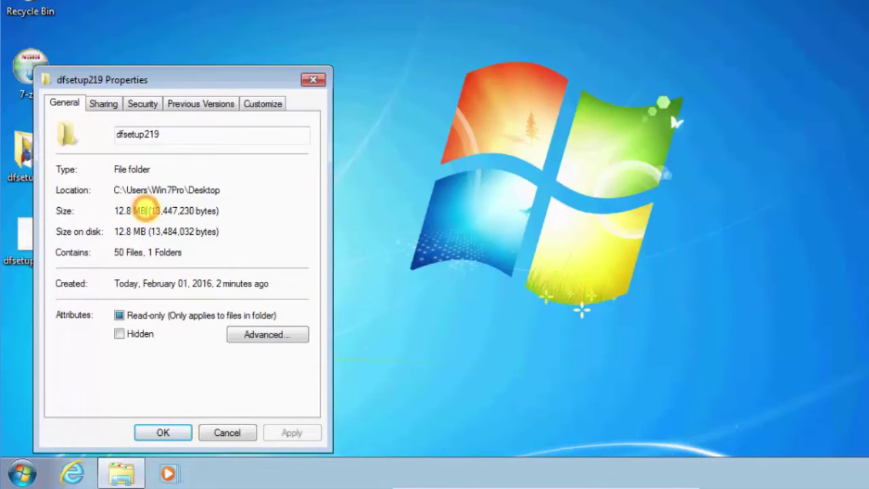
click(313, 80)
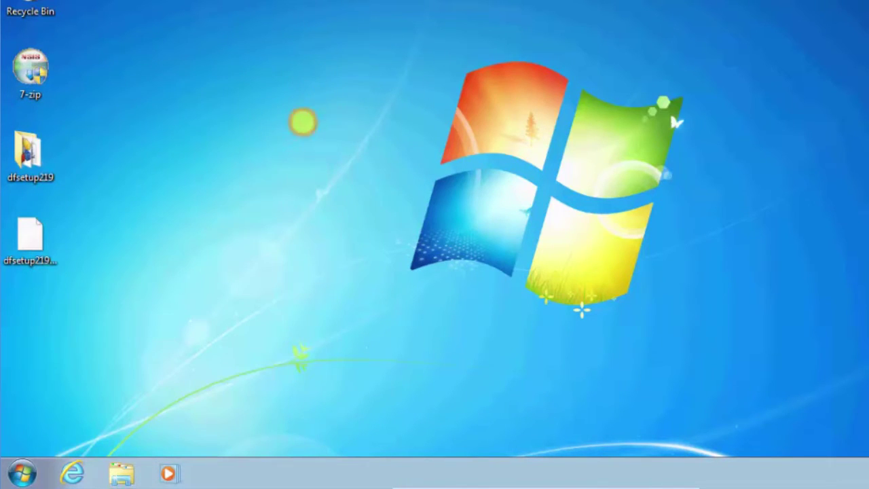
- Extract dfsetup219.7z with 7-Zip into the My Documents folder
right_click(30, 237)
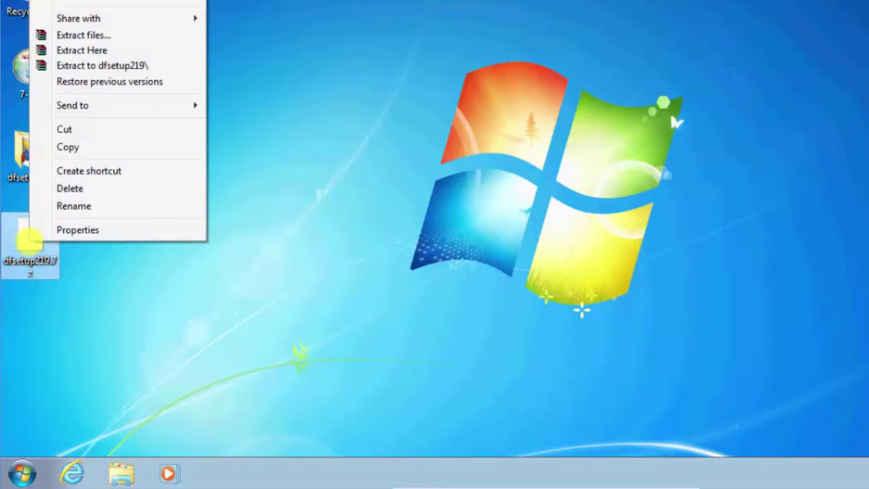
mouse_move(170, 8)
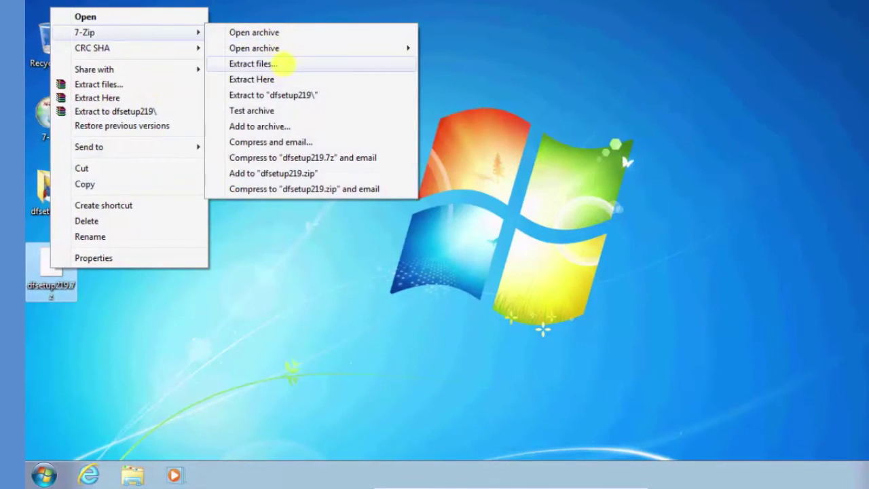
click(284, 63)
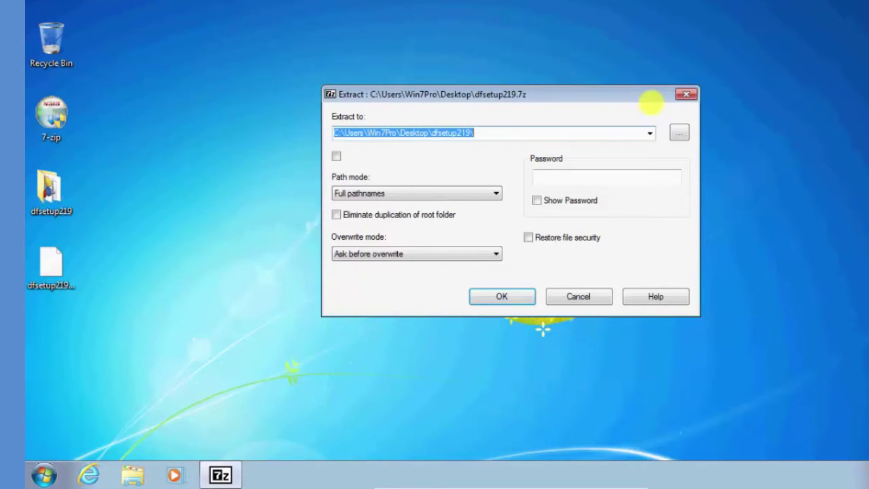
click(680, 132)
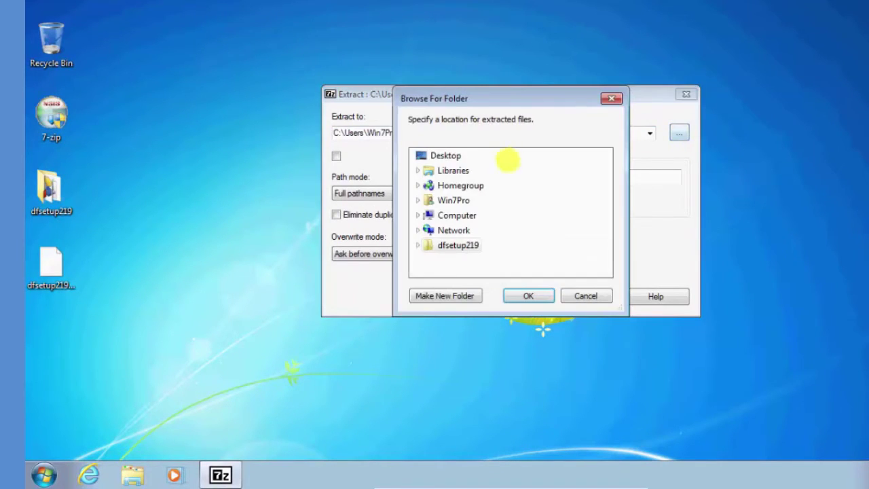
click(419, 171)
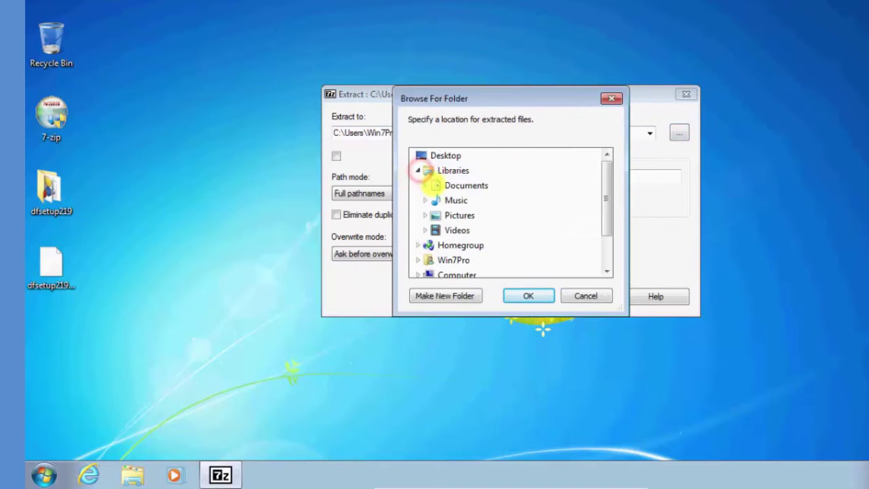
double_click(448, 185)
click(461, 199)
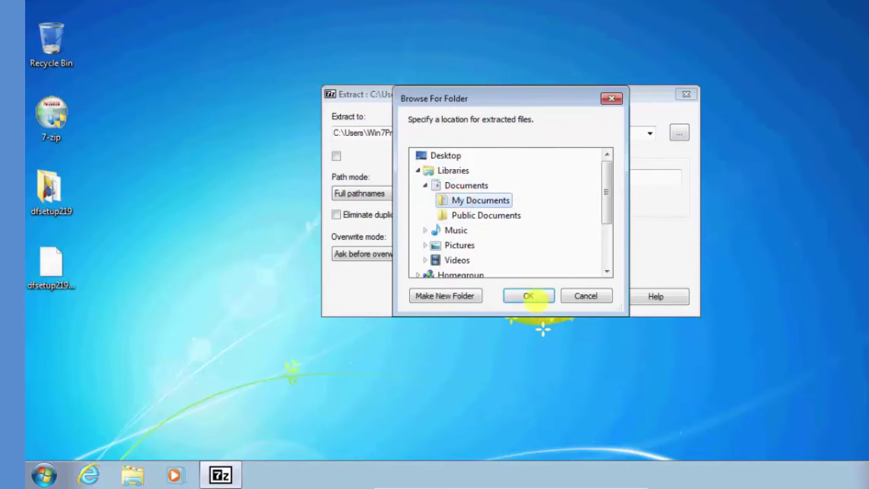
click(529, 295)
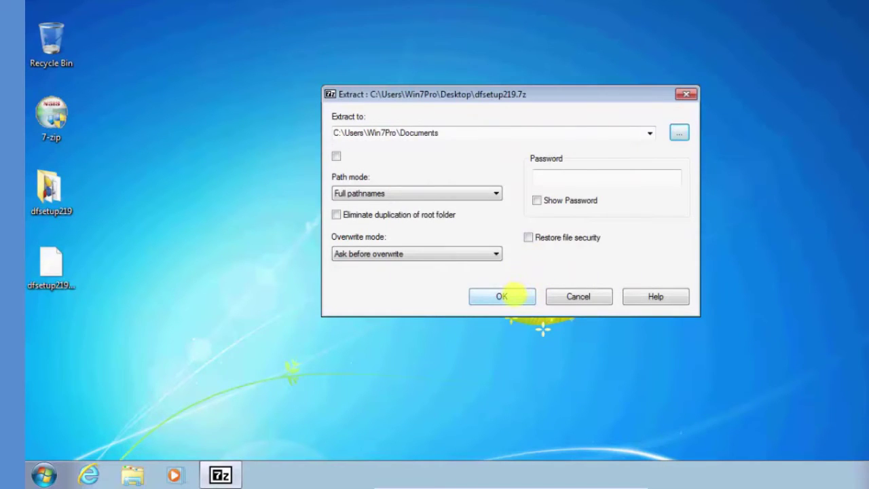
click(502, 296)
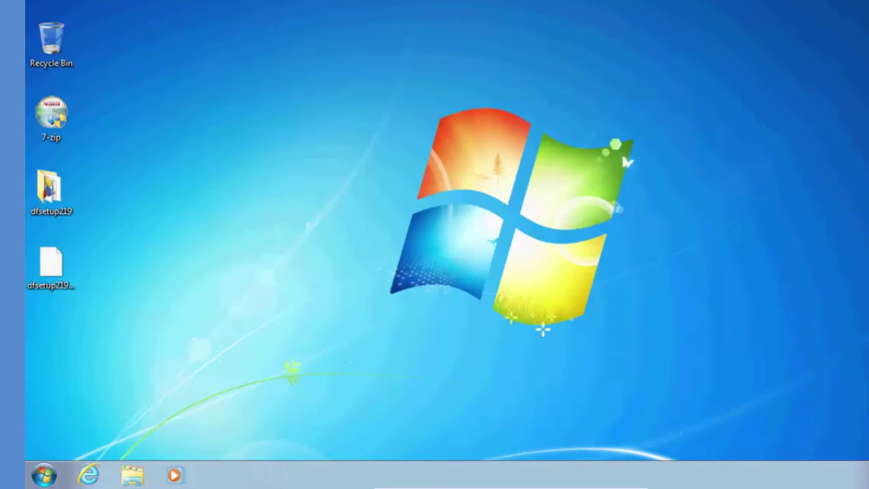
- Check the extracted dfsetup219 folder in the Documents library, then close the window
key(super+e)
click(286, 166)
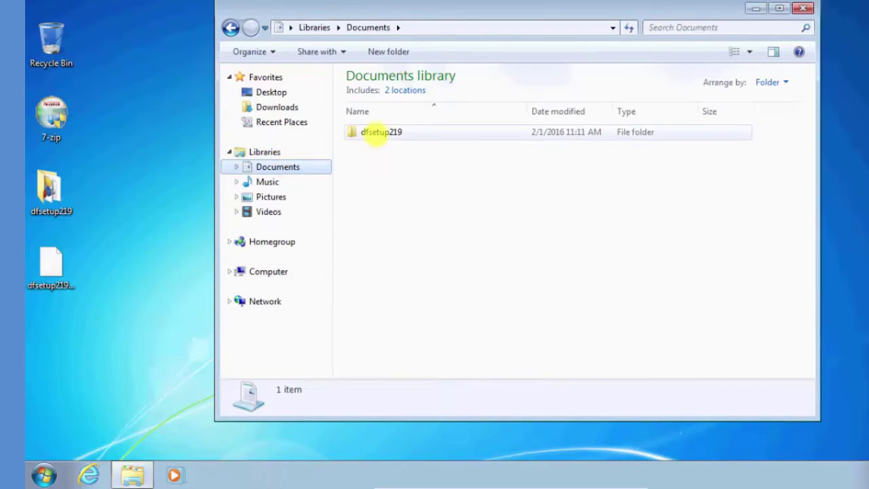
click(377, 132)
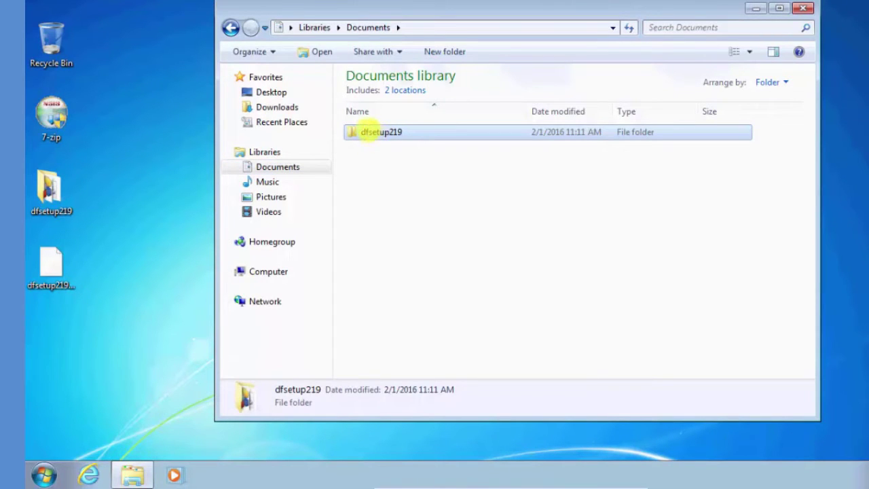
click(803, 9)
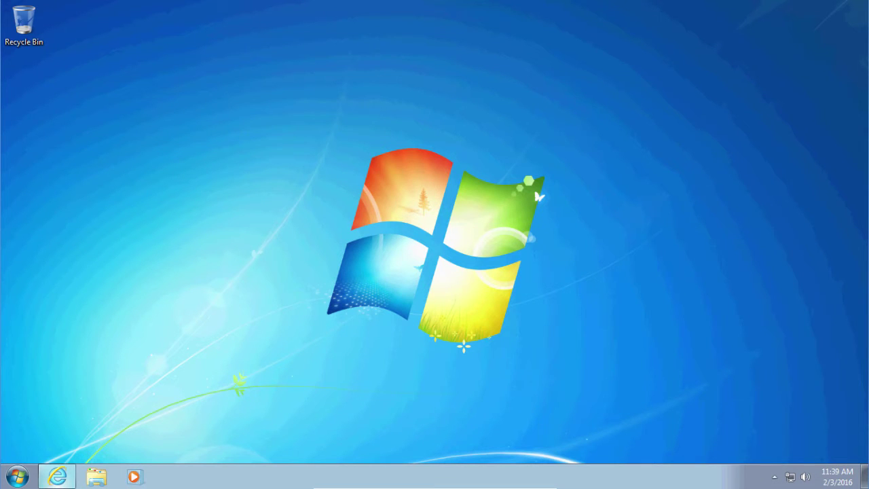
- Download the 1.70 MB WinRAR installer wrar530.exe in Internet Explorer and launch it
click(57, 476)
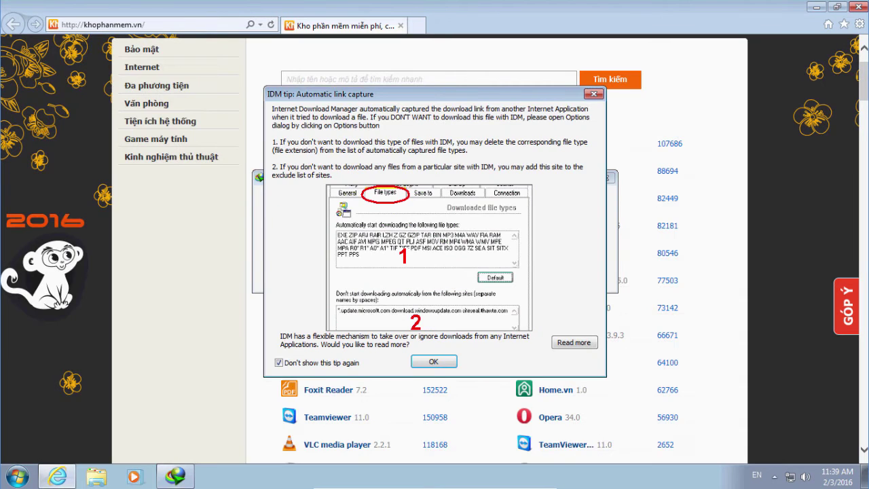
click(433, 361)
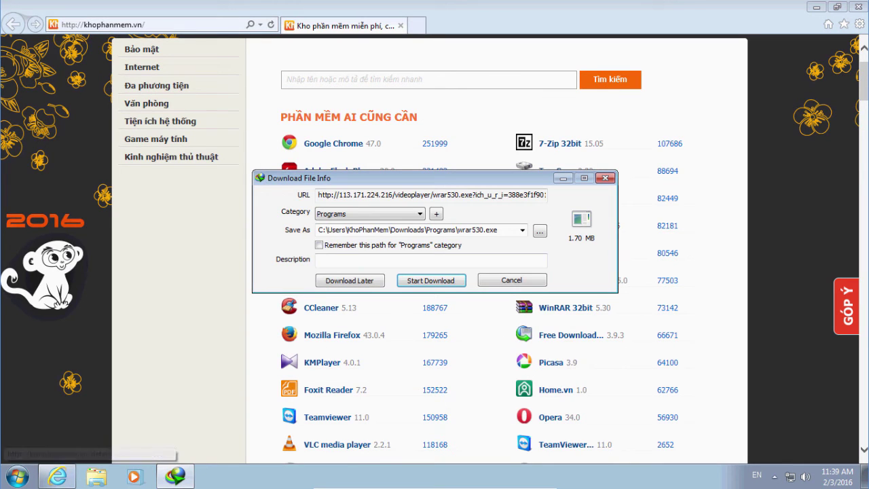
click(438, 280)
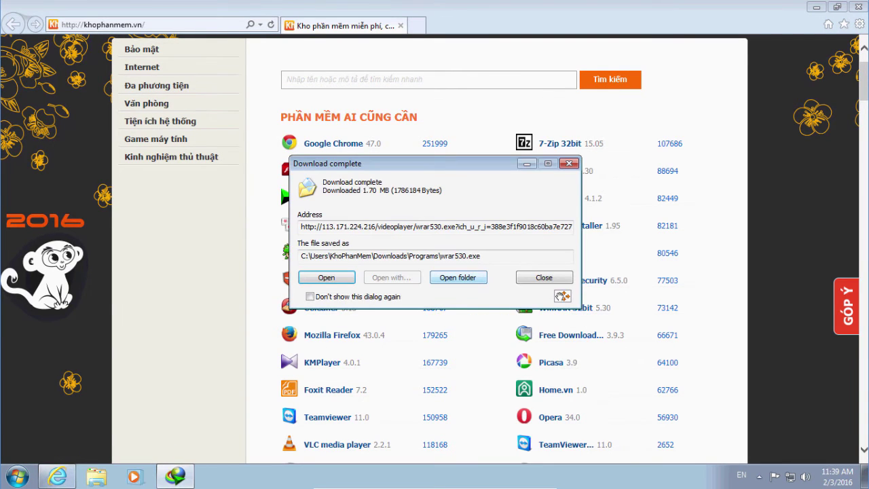
click(817, 7)
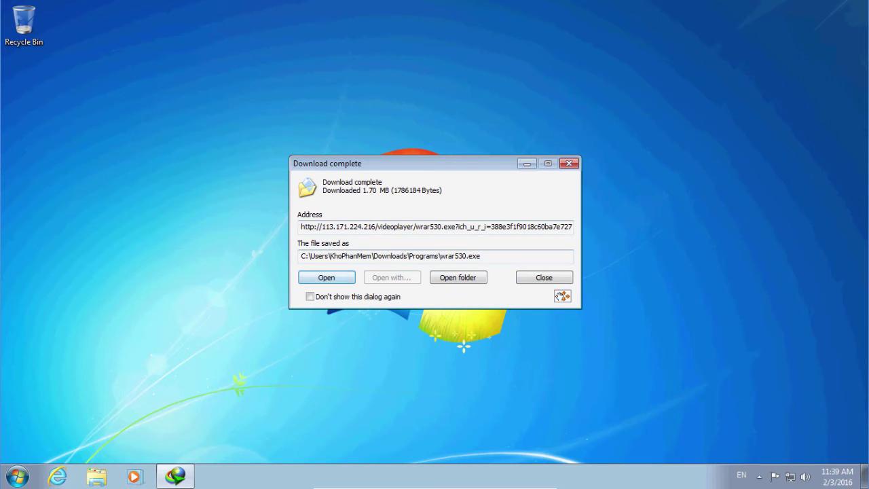
key(Escape)
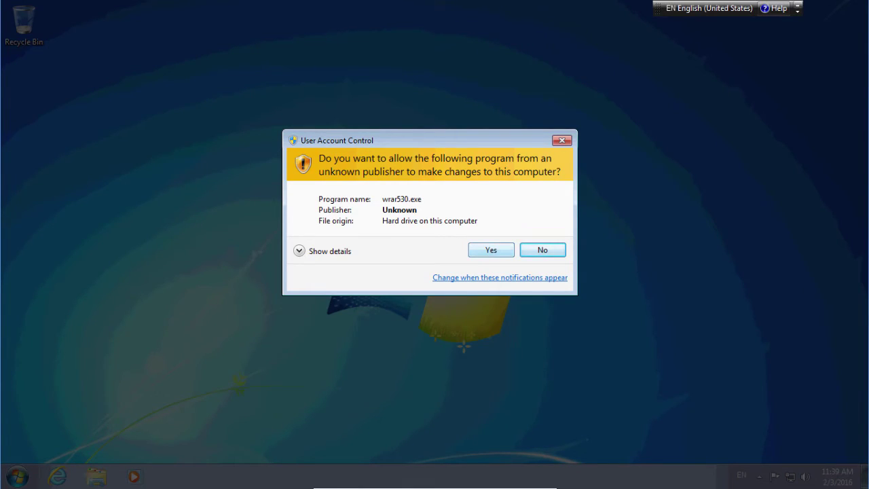
- Install WinRAR 5.30 into C:\Program Files\WinRAR with default settings and close its shortcuts folder
key(alt+y)
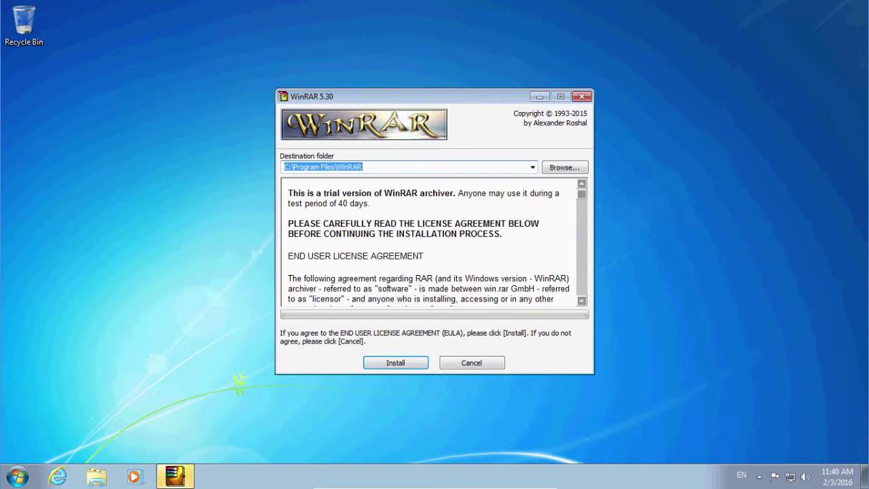
key(Return)
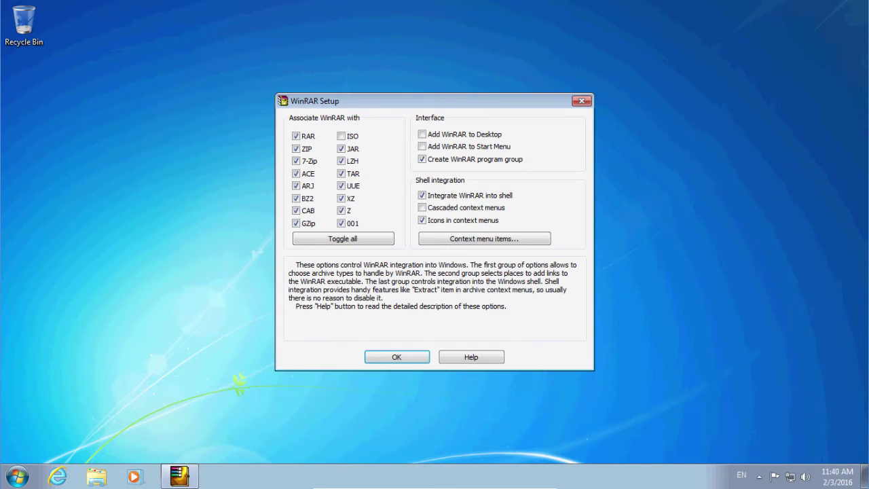
key(Return)
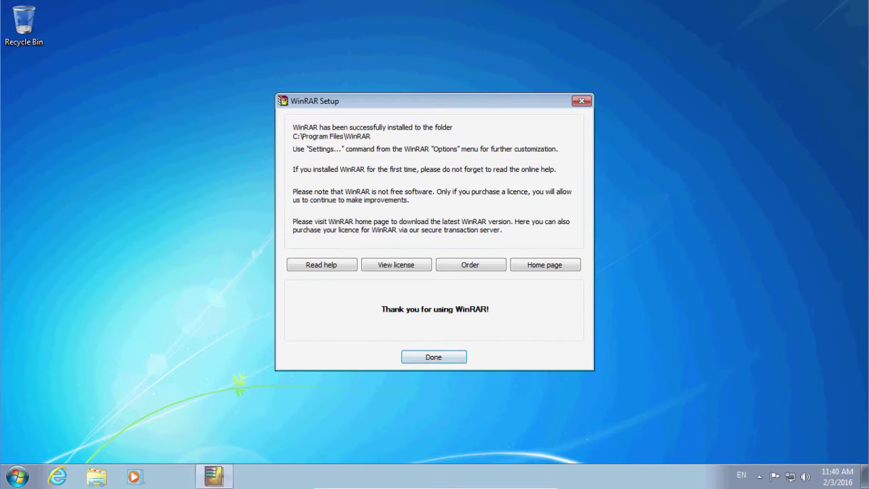
key(Return)
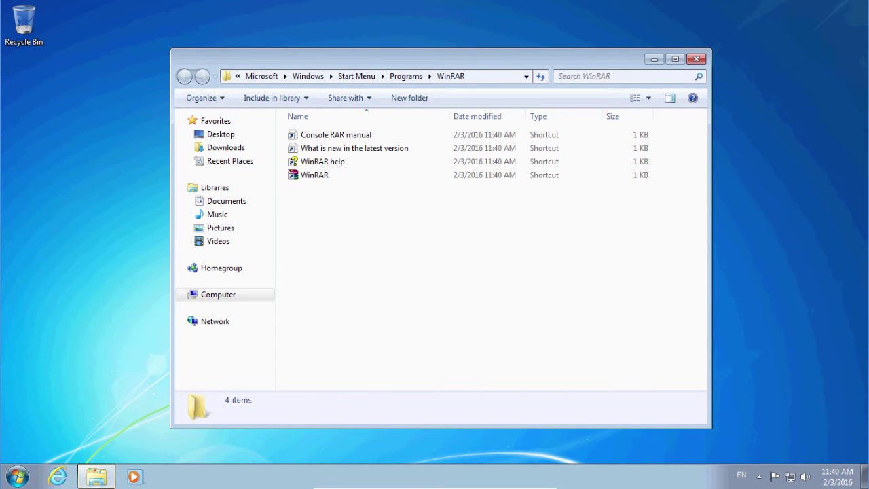
click(697, 59)
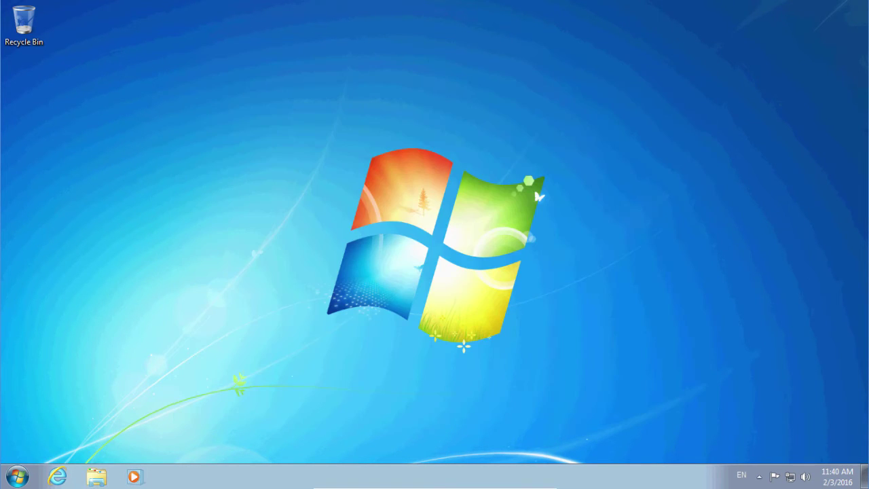
click(17, 475)
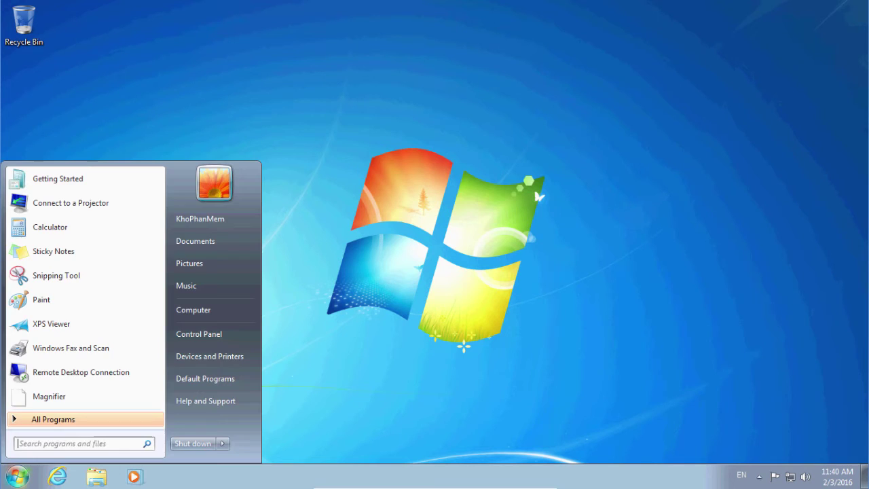
- Select all eight images in Pictures > Sample Pictures and add them to a WinRAR archive
click(214, 310)
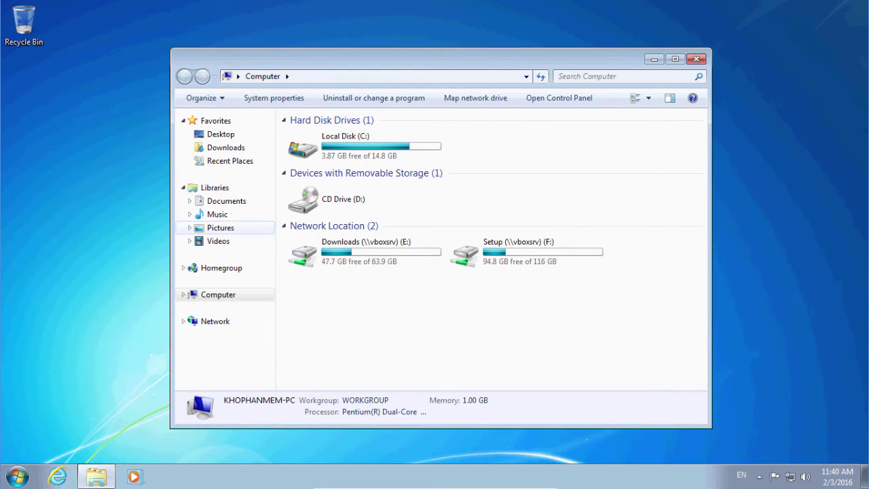
click(220, 227)
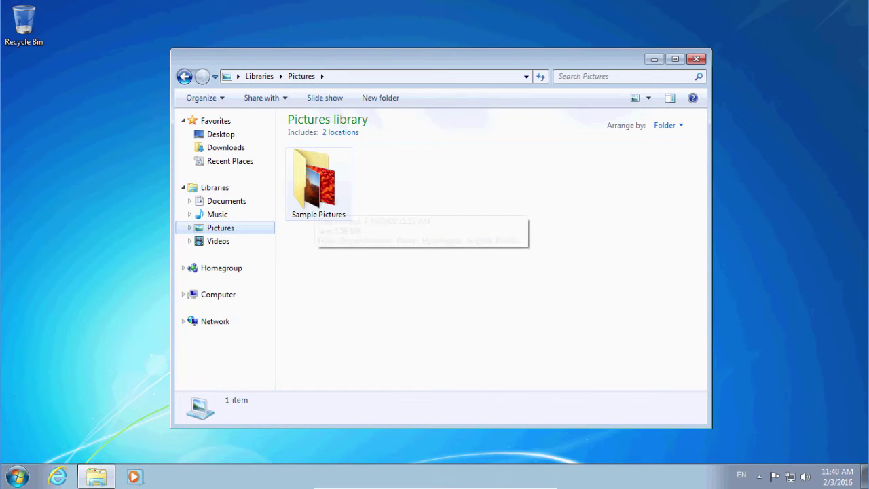
double_click(318, 182)
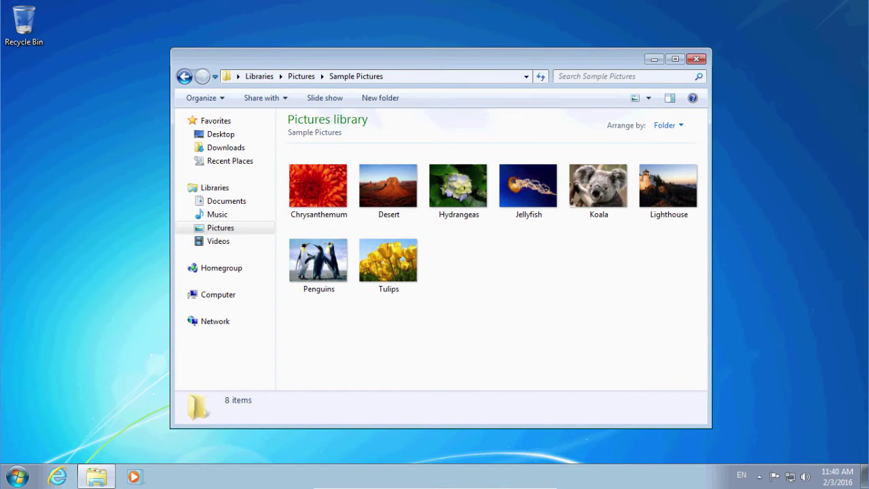
drag(308, 327, 676, 160)
right_click(460, 178)
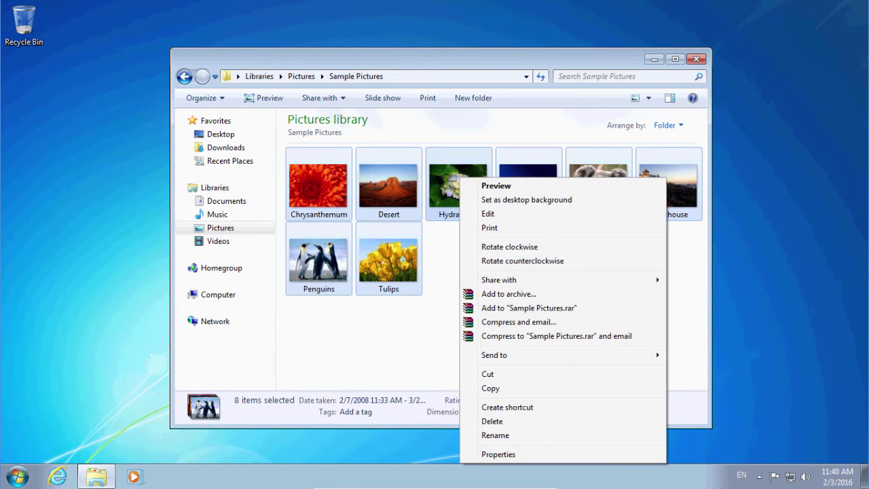
click(509, 294)
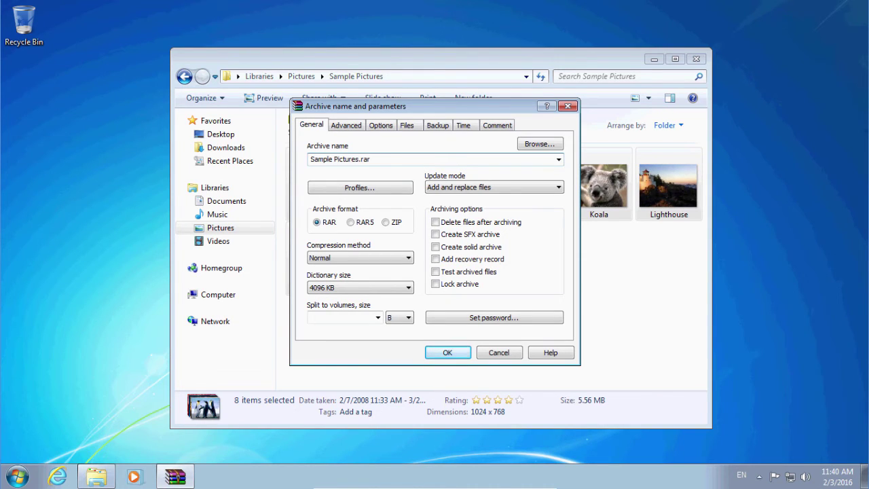
- Set the new archive Sample Pictures.zip to ZIP format with Best compression
click(385, 222)
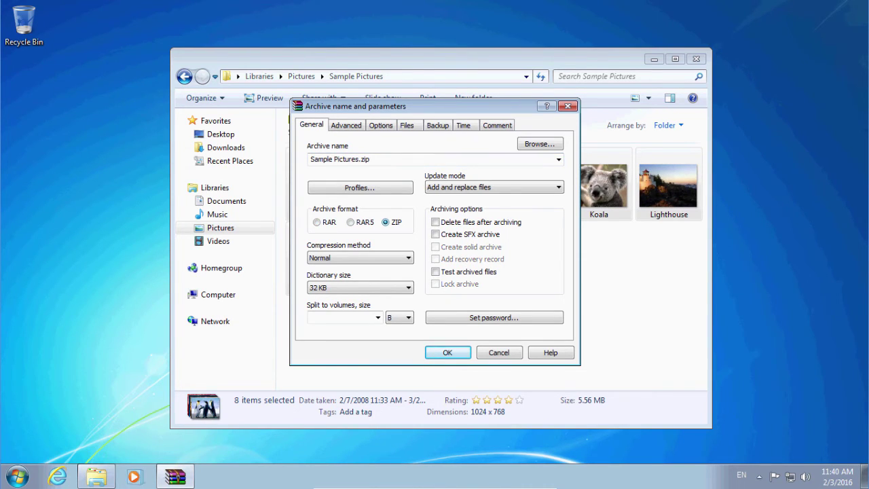
click(360, 258)
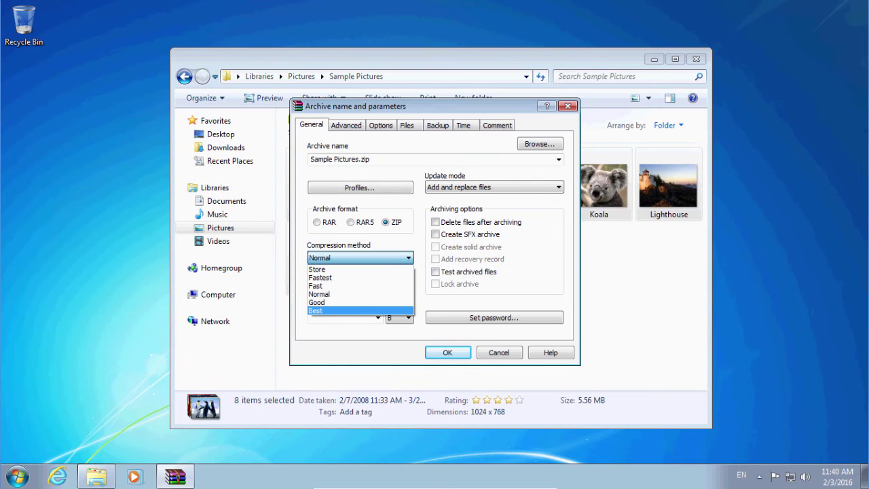
click(353, 312)
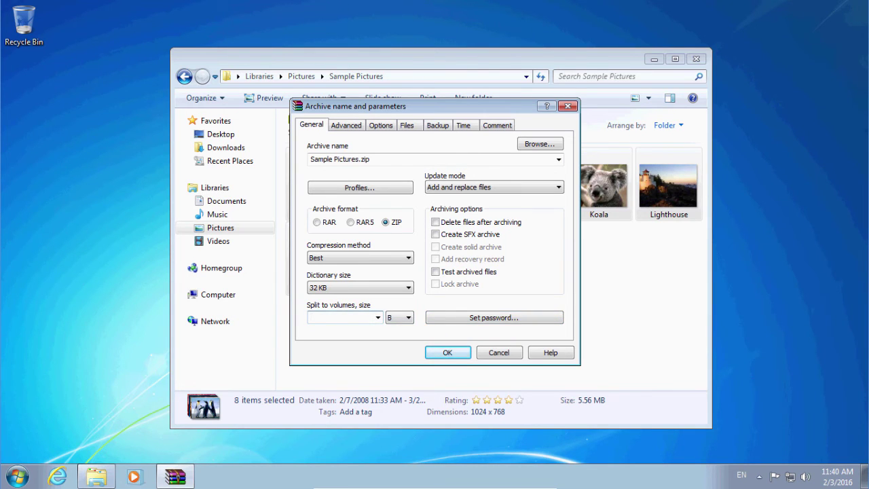
click(310, 317)
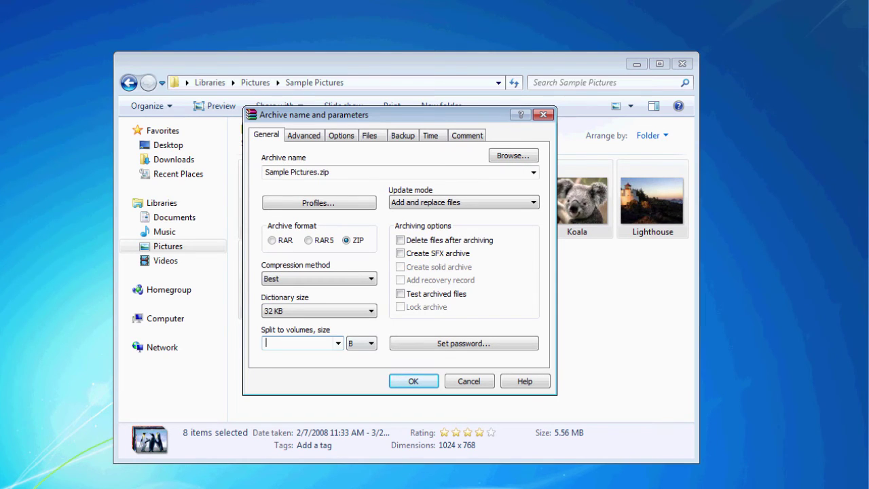
click(464, 343)
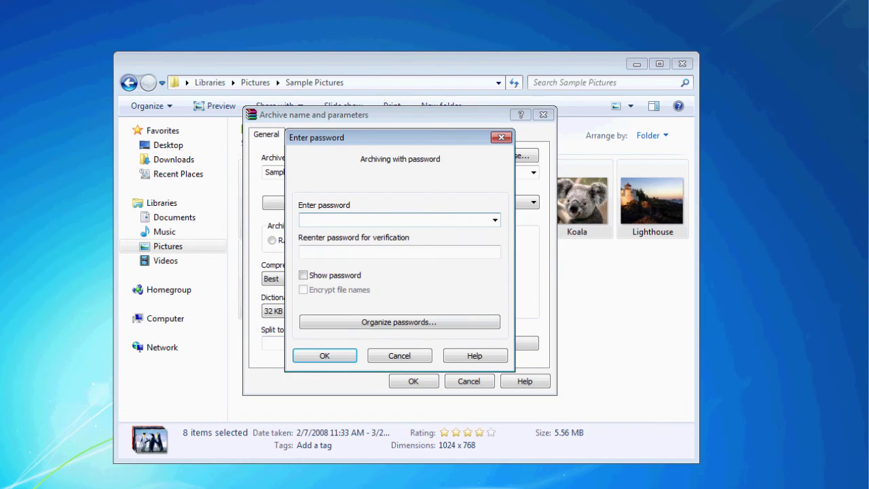
- Enter the archive password and its confirmation, then dismiss the passwords-do-not-match warning
text(*******)
click(399, 251)
text(*******)
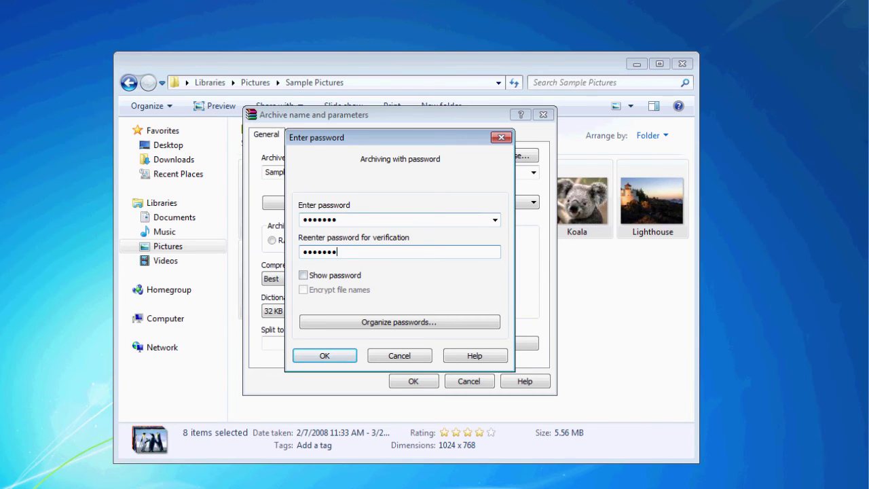
click(304, 275)
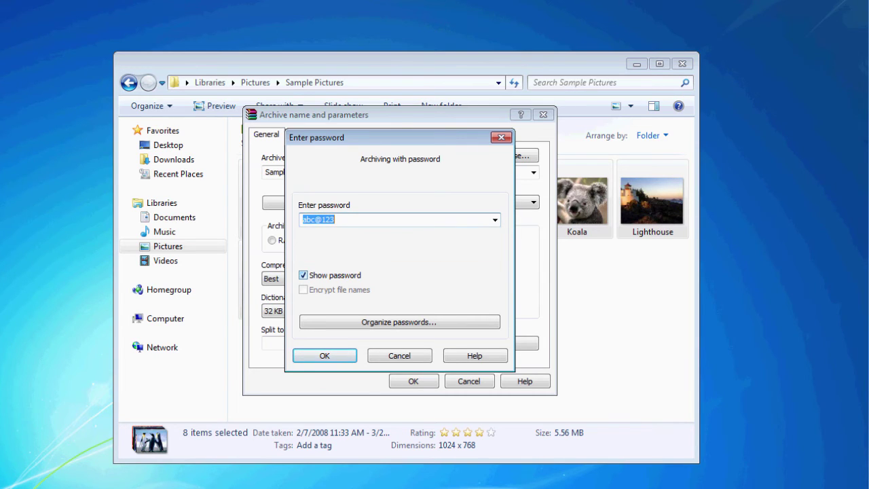
click(303, 275)
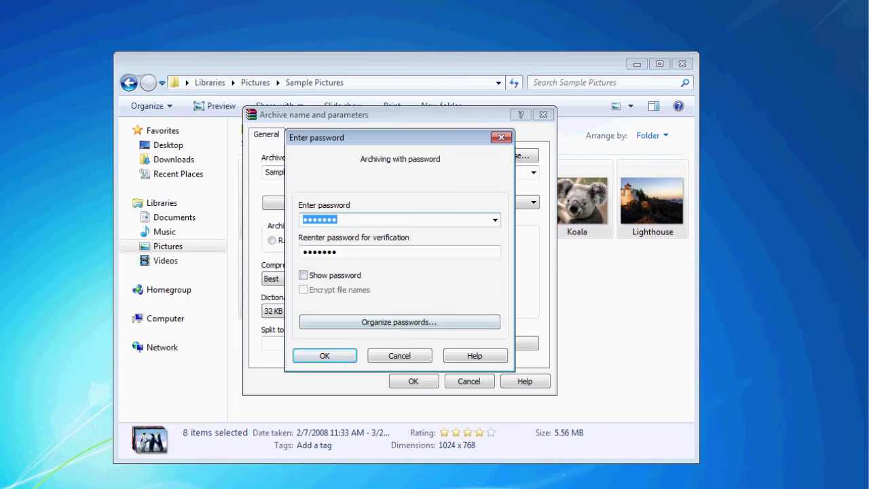
key(Return)
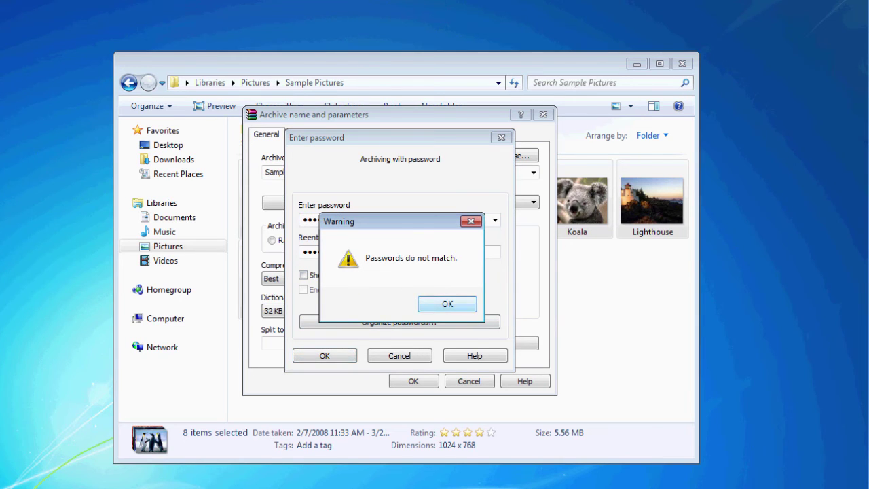
key(Return)
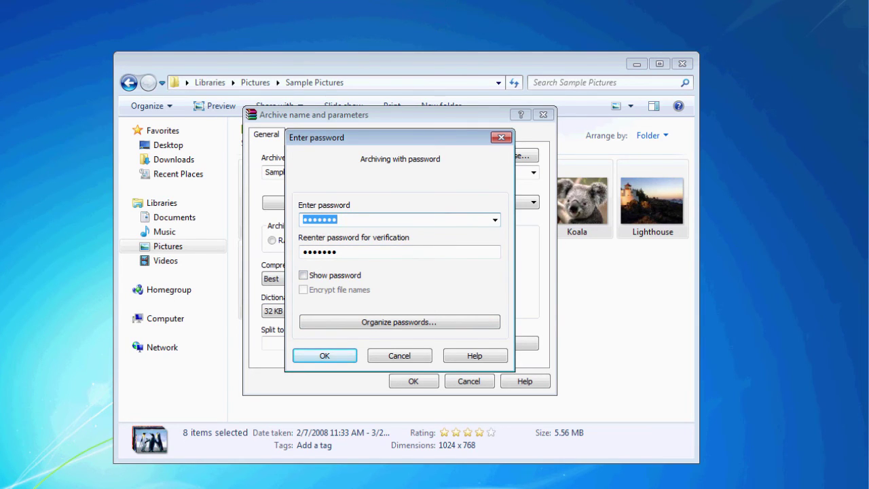
- Re-enter a matching password and create the password-protected ZIP archive
text(•••••••)
key(Tab)
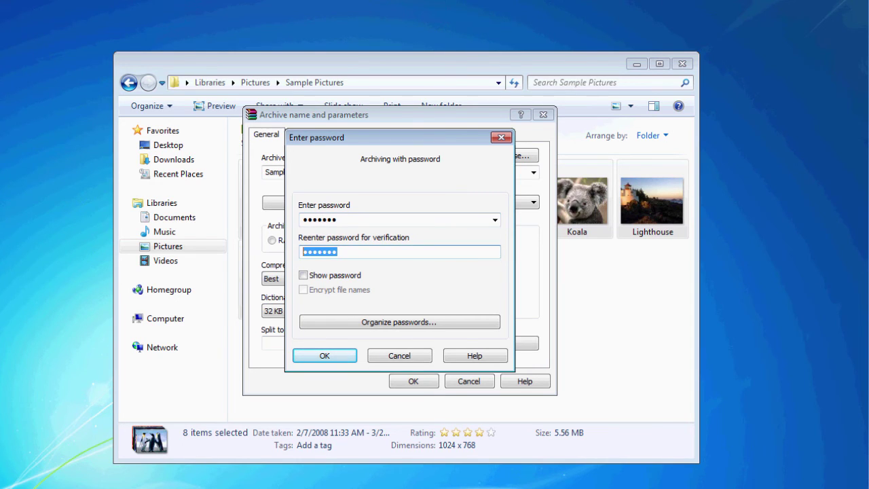
text(•••••••)
key(Return)
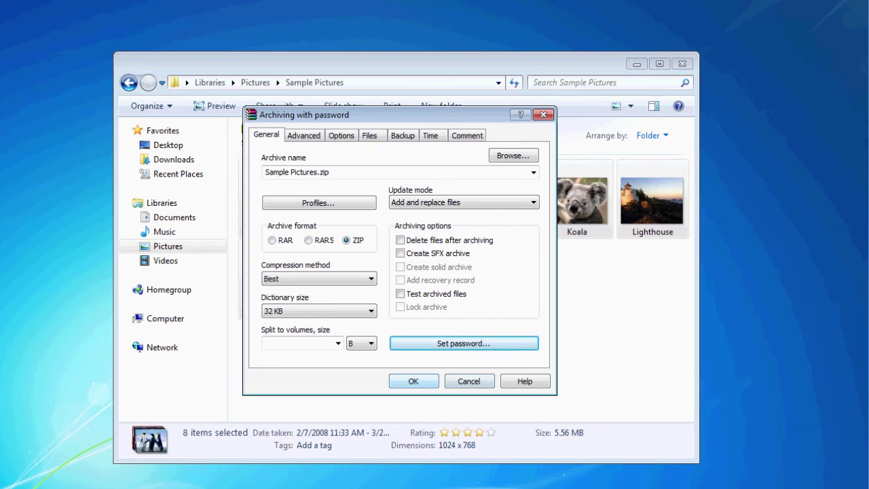
key(Return)
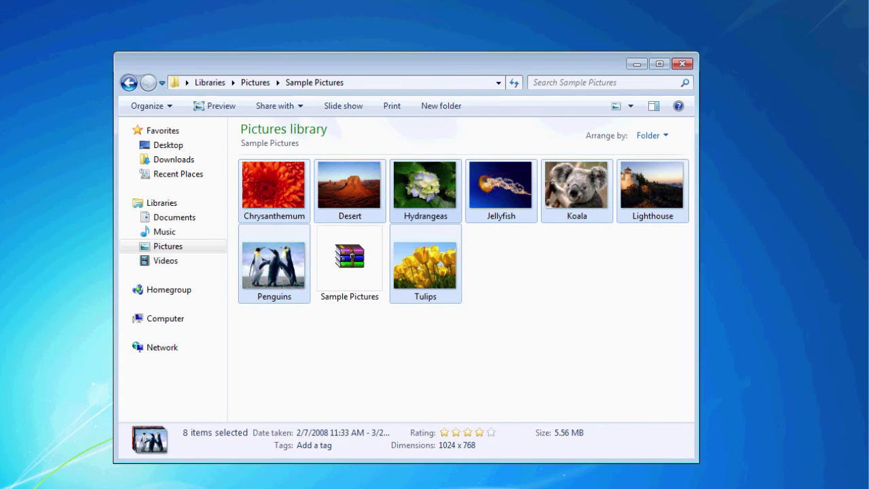
- Move the Sample Pictures archive onto the desktop and show the desktop
click(350, 264)
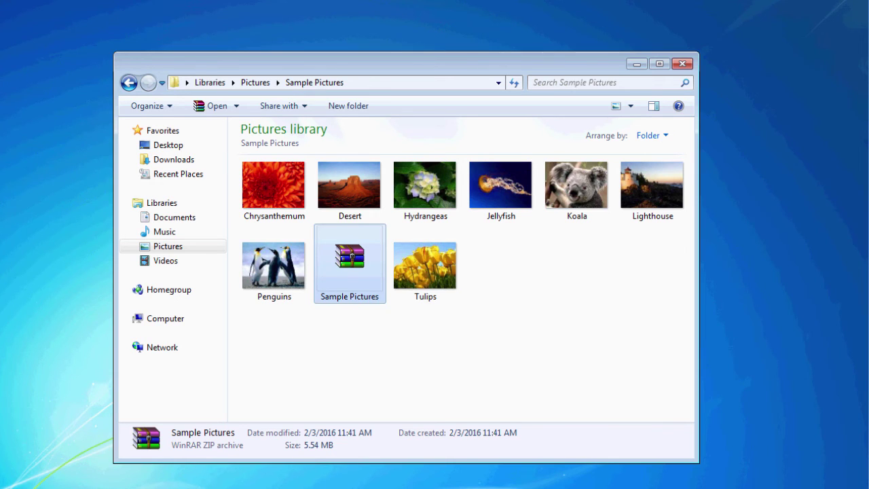
drag(350, 263, 21, 103)
key(super+d)
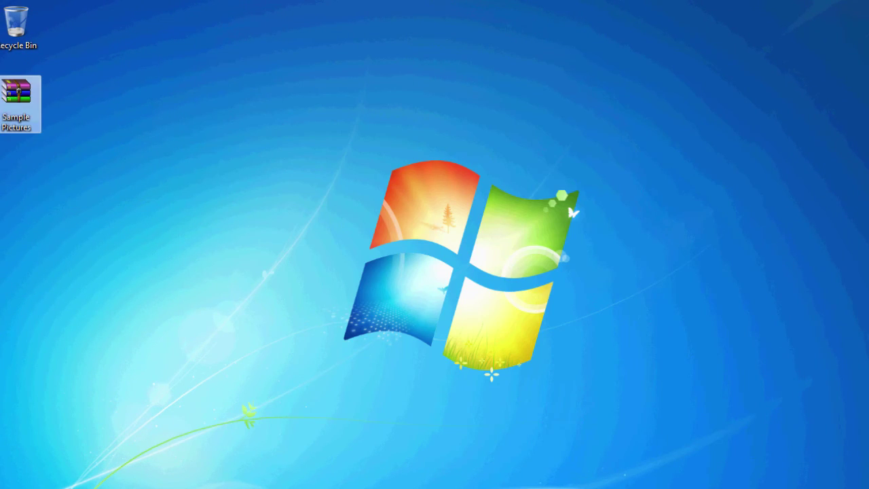
- Extract the archive here on the desktop, supplying the archive password
right_click(22, 100)
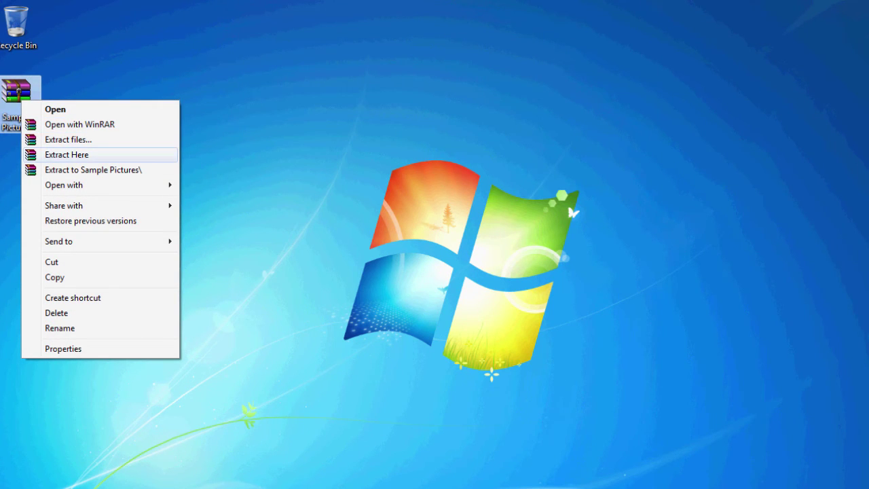
click(67, 155)
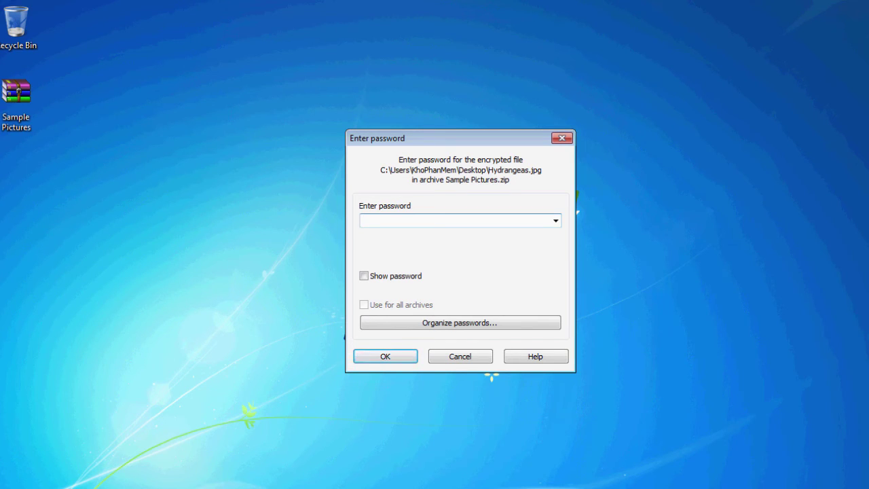
text(1234567)
key(Return)
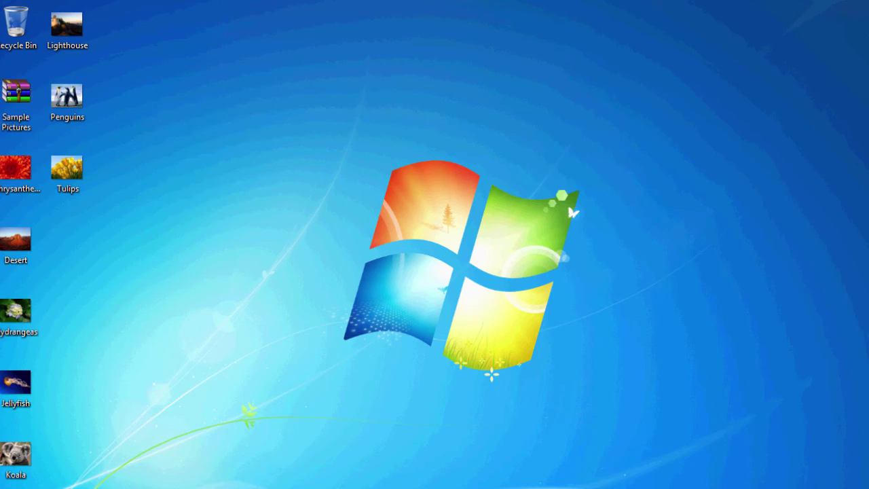
double_click(15, 102)
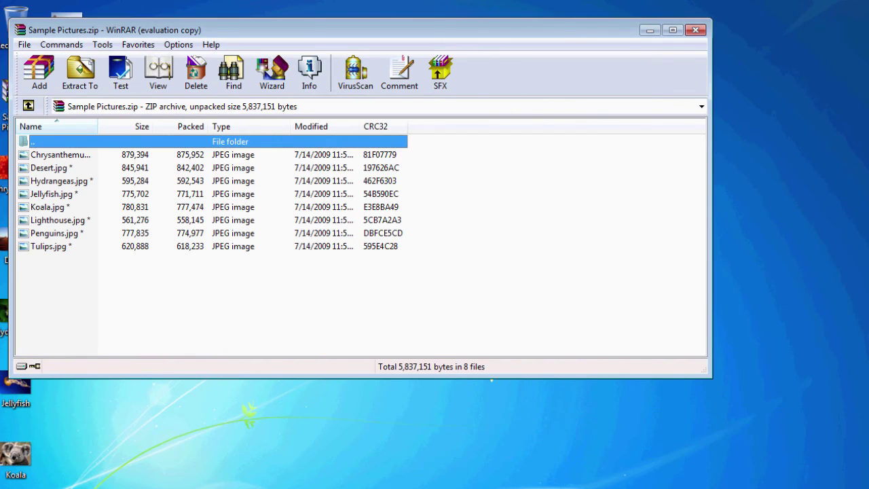
key(Down)
key(Return)
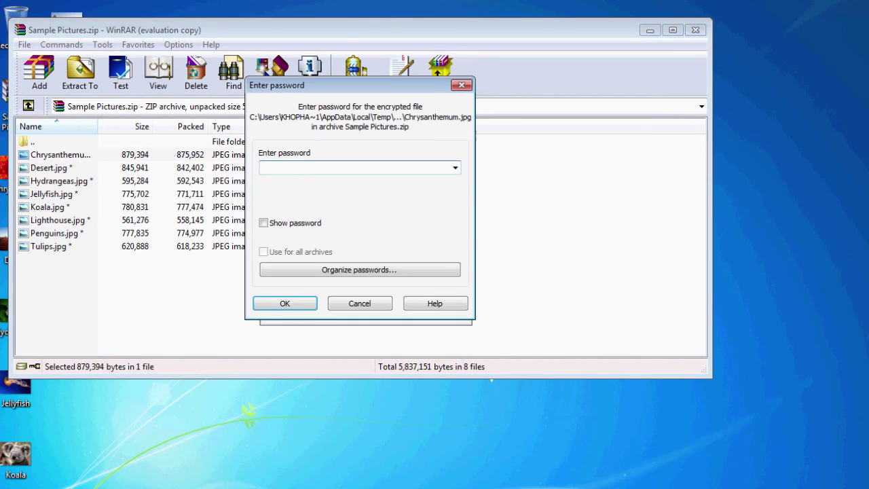
text(•••••••)
key(Return)
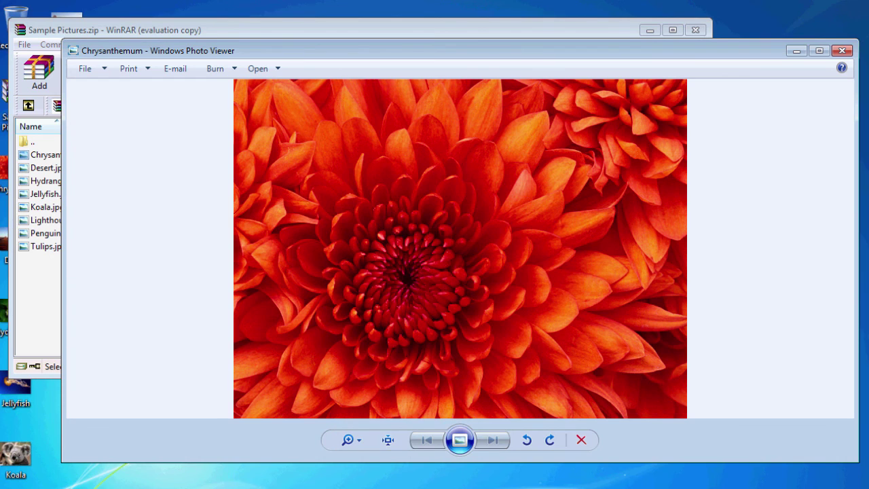
click(842, 51)
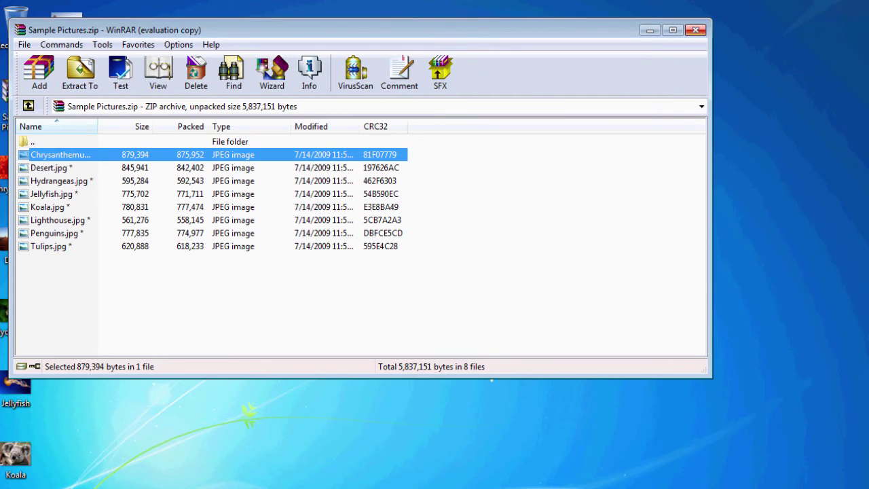
click(695, 30)
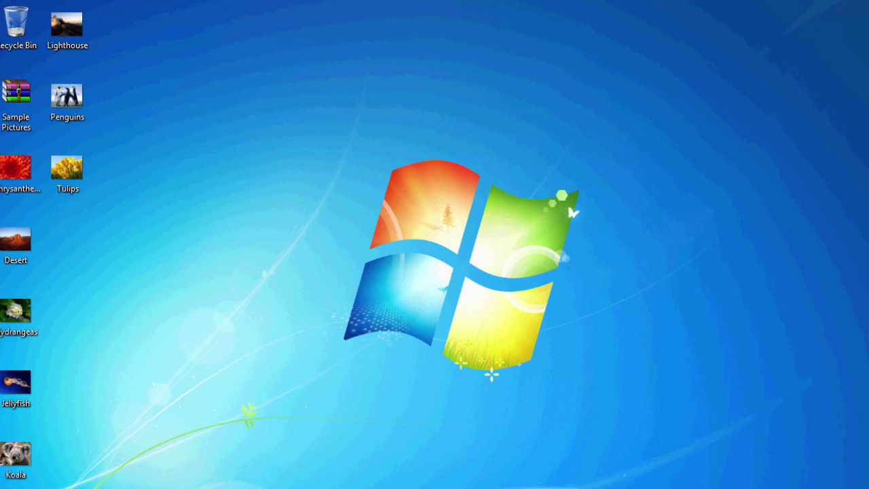